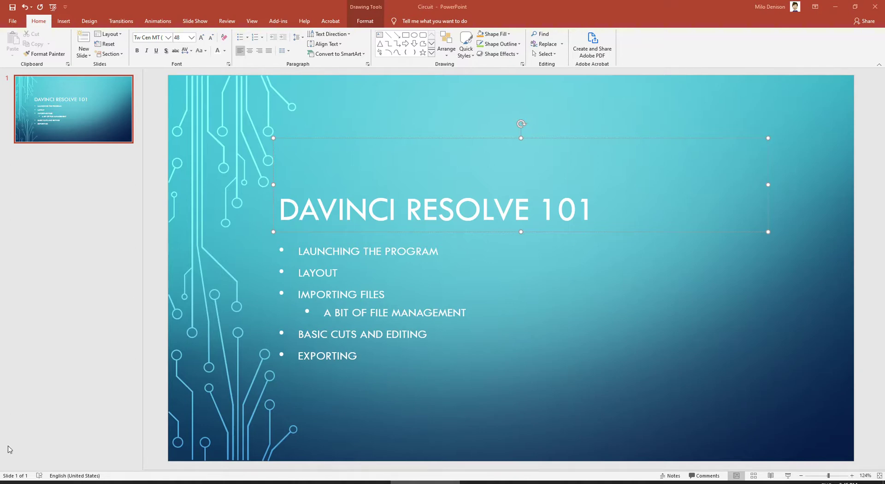
Step: Launch DaVinci Resolve from the desktop and open a new Untitled Project
left_click(832, 7)
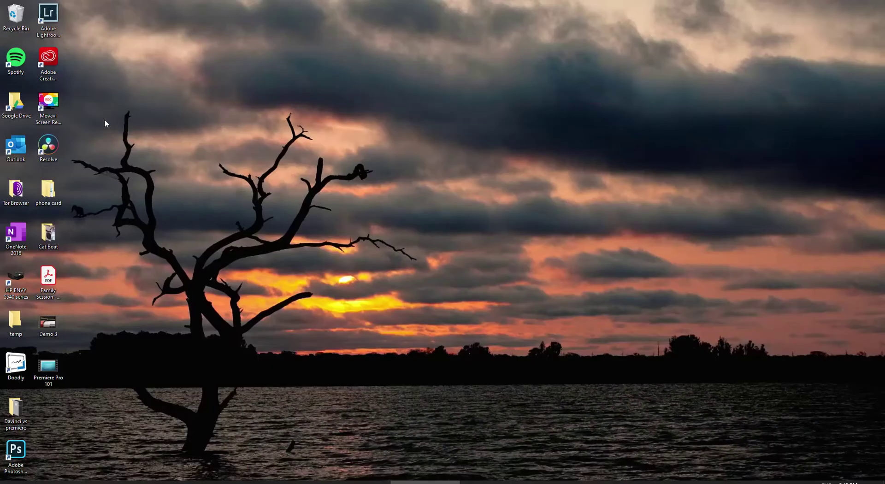
double_click(49, 152)
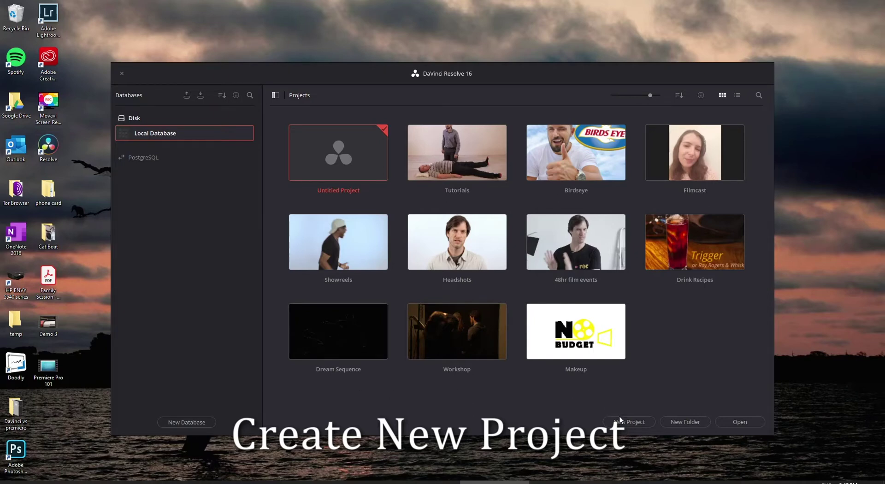
double_click(338, 166)
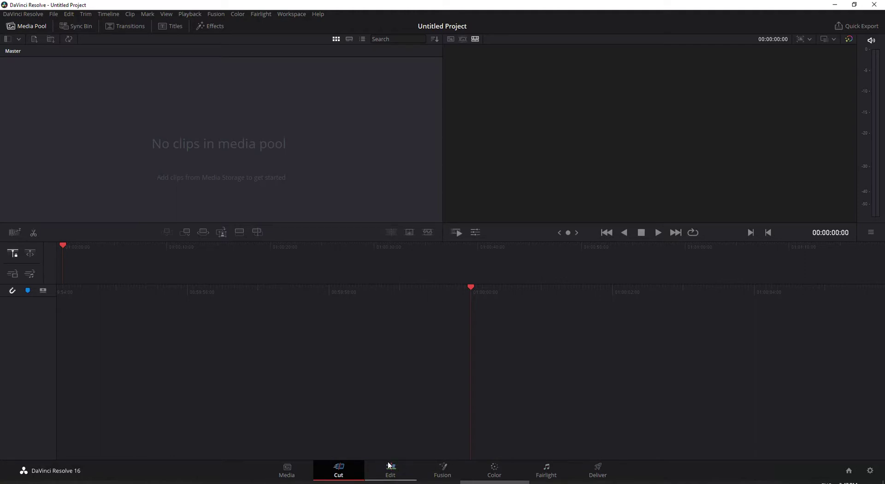
Step: Move the empty Untitled Project from the Cut page to the Edit page
left_click(341, 473)
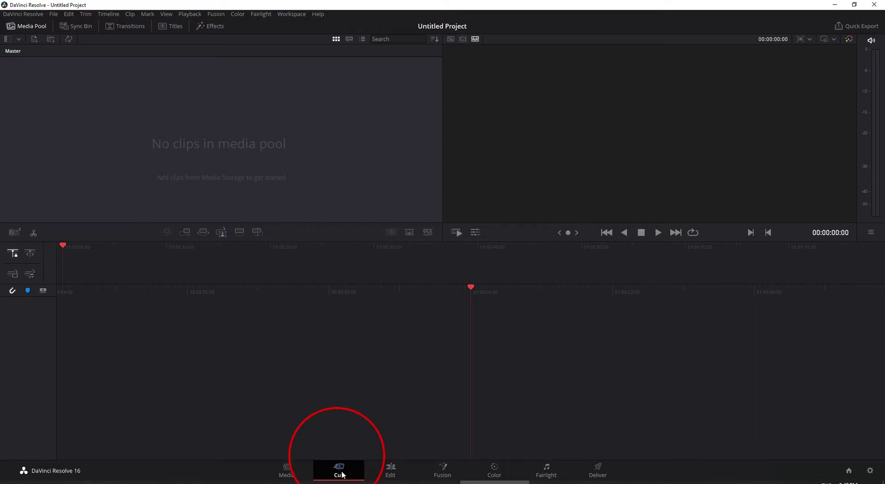
left_click(389, 471)
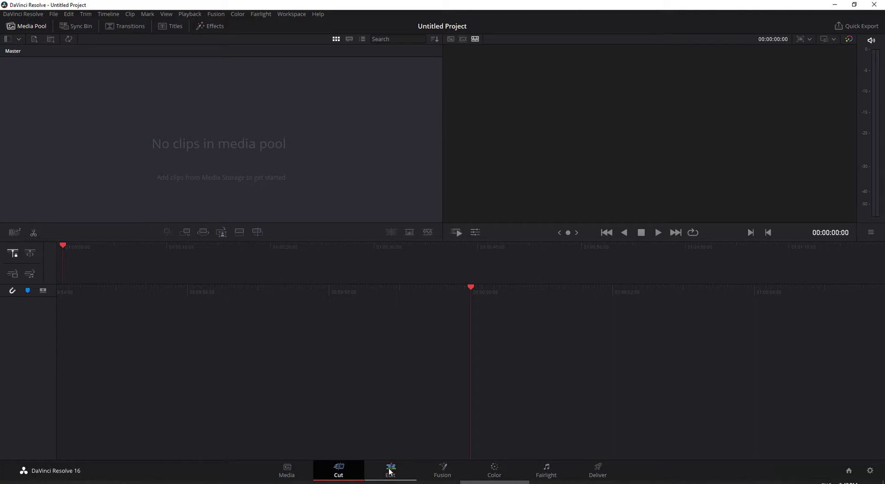
left_click(390, 471)
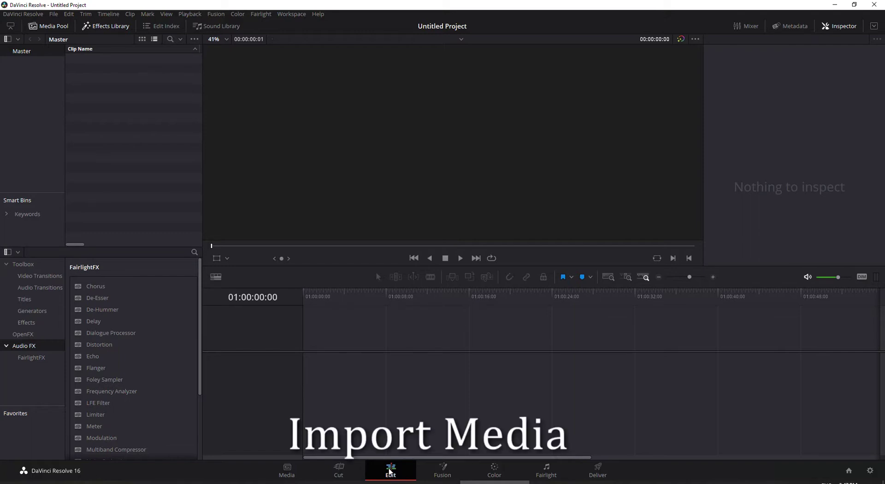
Step: Use File > Import File > Import Media to browse the RAW Video folder
left_click(54, 14)
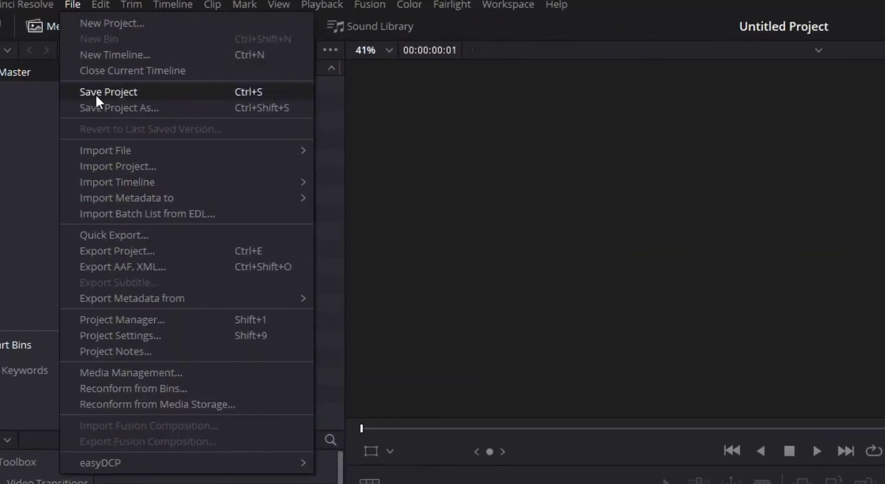
mouse_move(74, 100)
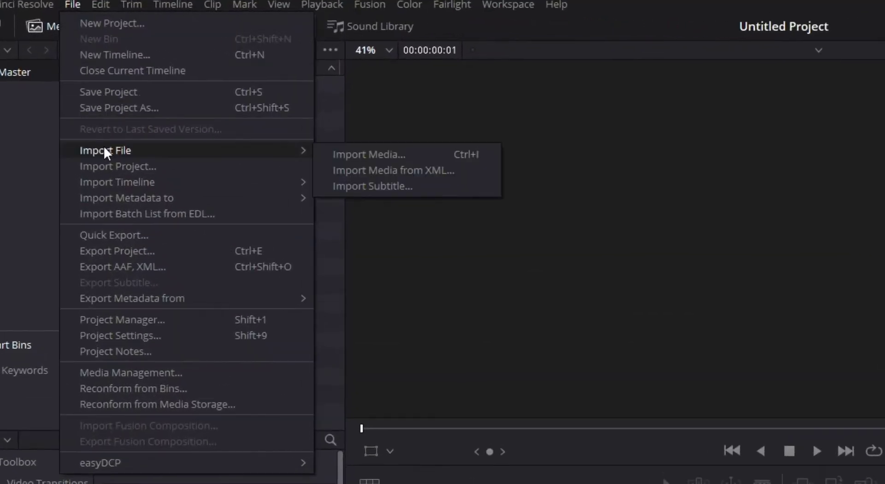
left_click(342, 154)
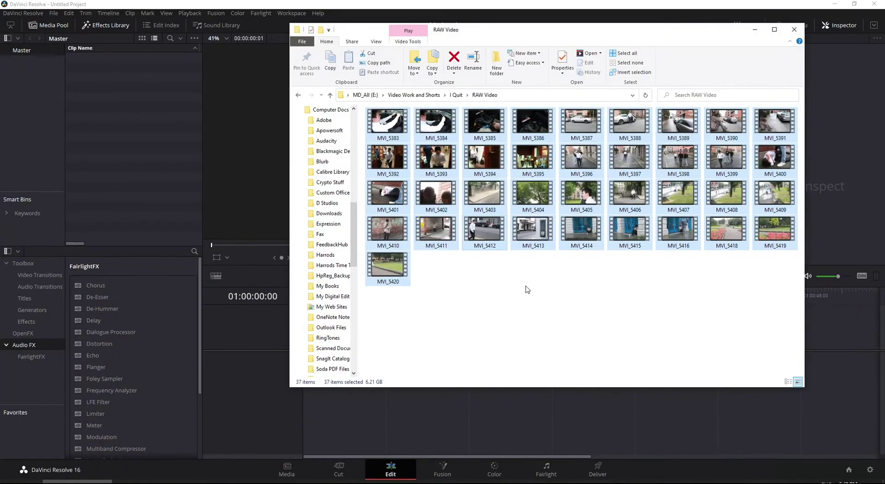
Step: Select the nine clips MVI_5407 through MVI_5415 in File Explorer
left_click(527, 289)
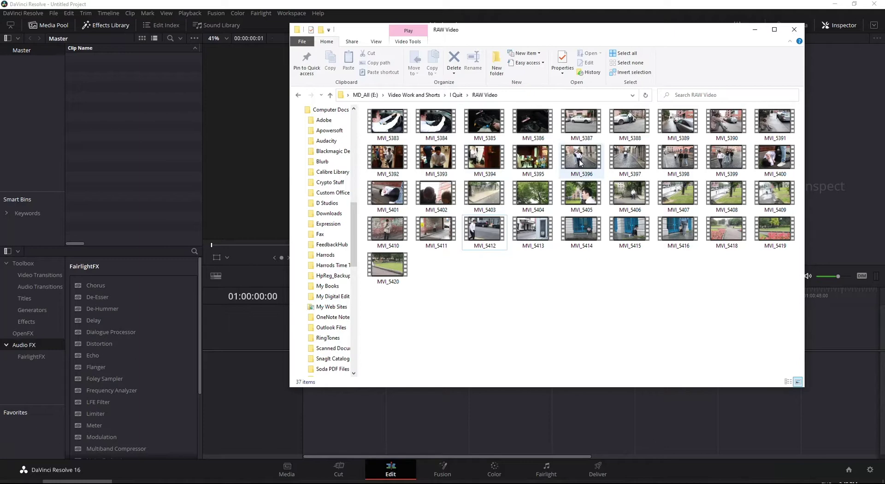
left_click(677, 194)
left_click(605, 229)
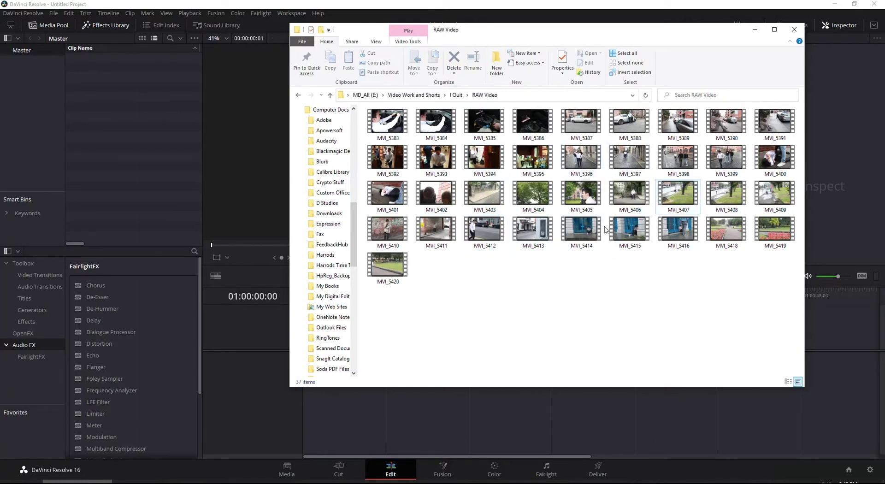
left_click(632, 225)
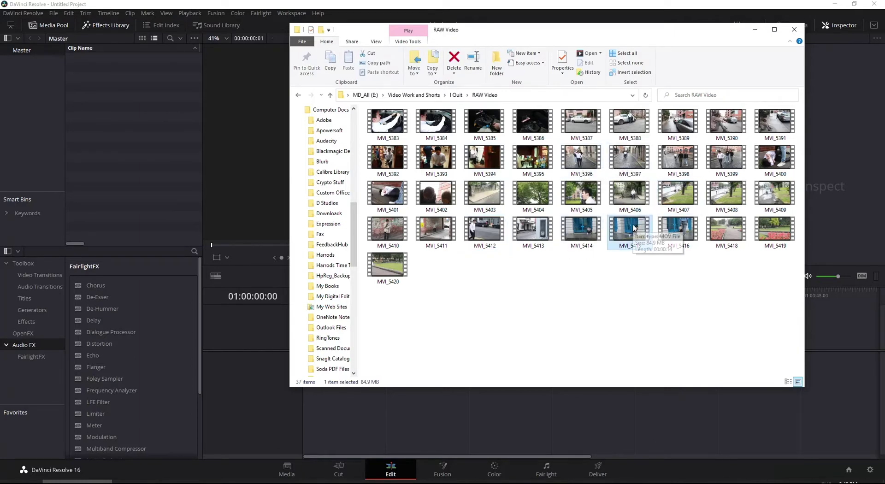
left_click(668, 190, "shift")
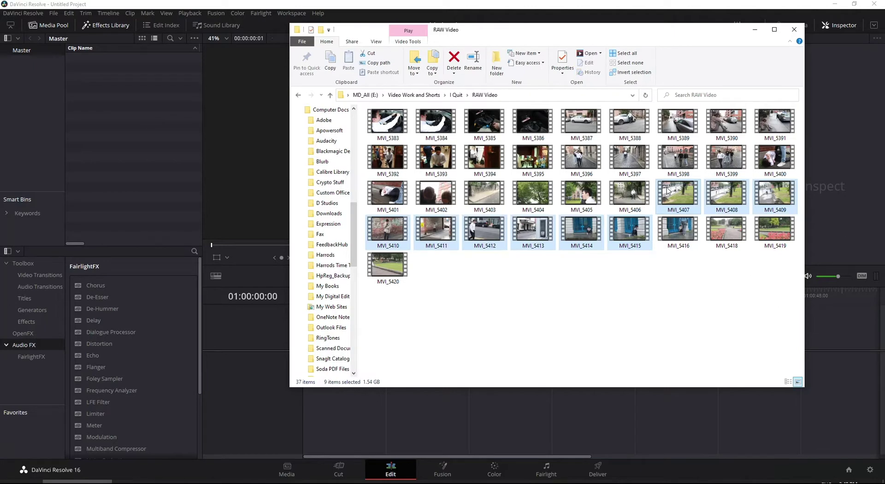
Step: Drag the clips into the media pool, accept the frame-rate change, and close Explorer
left_click_drag(668, 190, 145, 149)
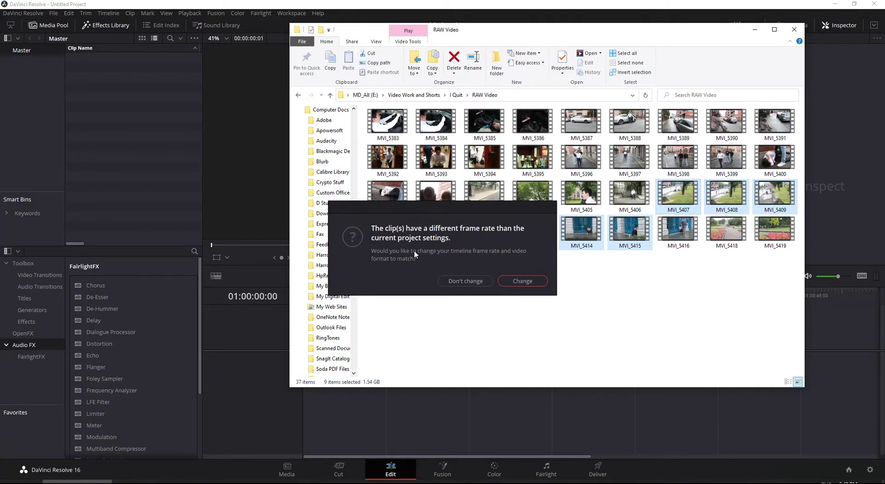
left_click(520, 286)
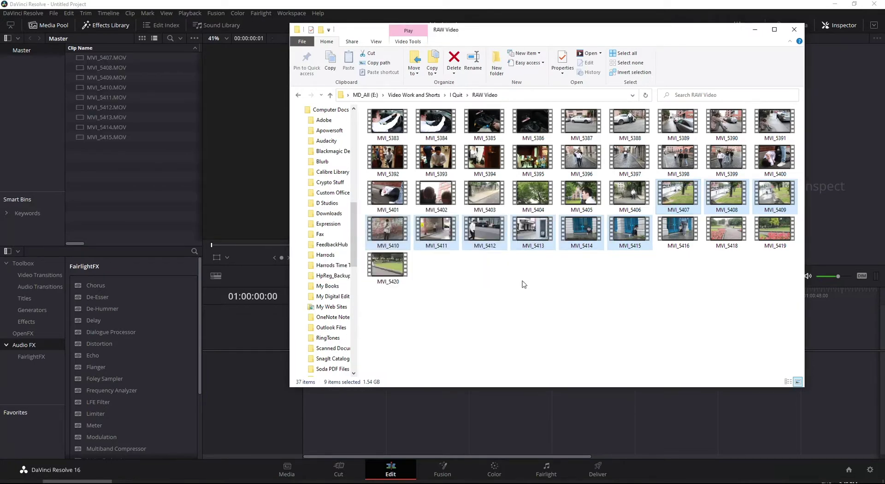
left_click(125, 97)
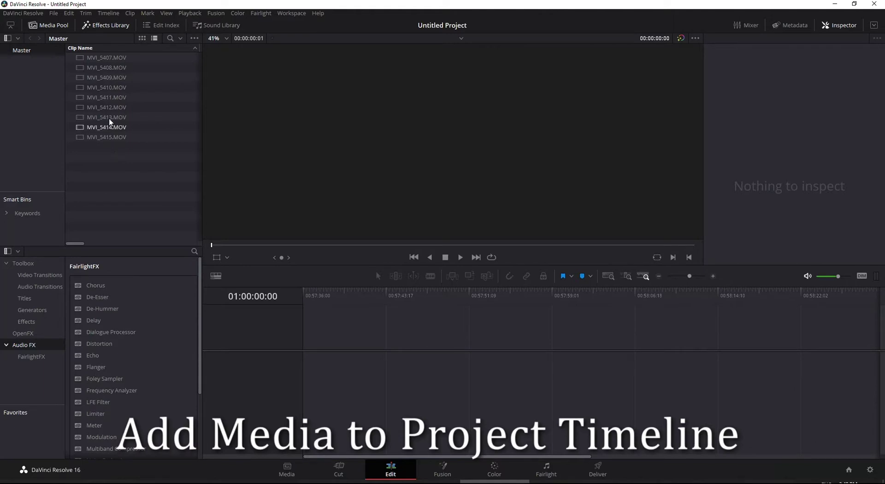
Step: Drop MVI_5410.MOV onto a new timeline and scrub through it
left_click_drag(90, 88, 350, 328)
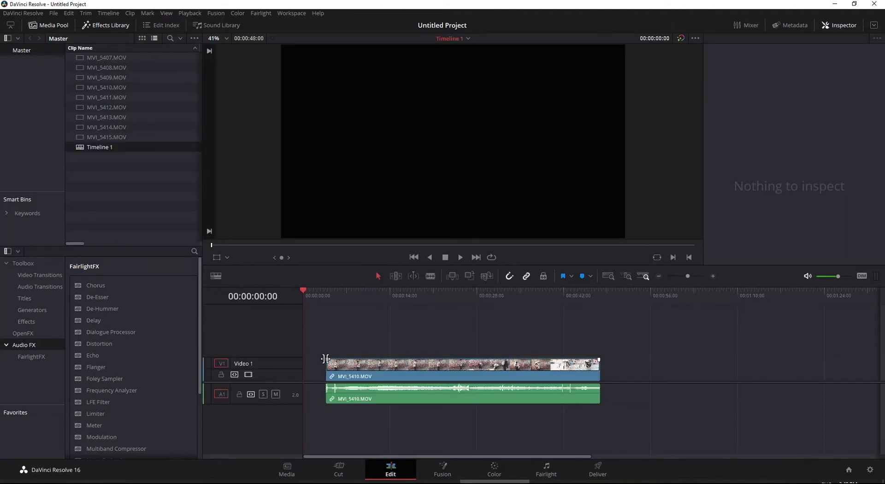
mouse_move(344, 296)
left_mouse_down()
mouse_move(360, 297)
mouse_move(343, 301)
left_mouse_up()
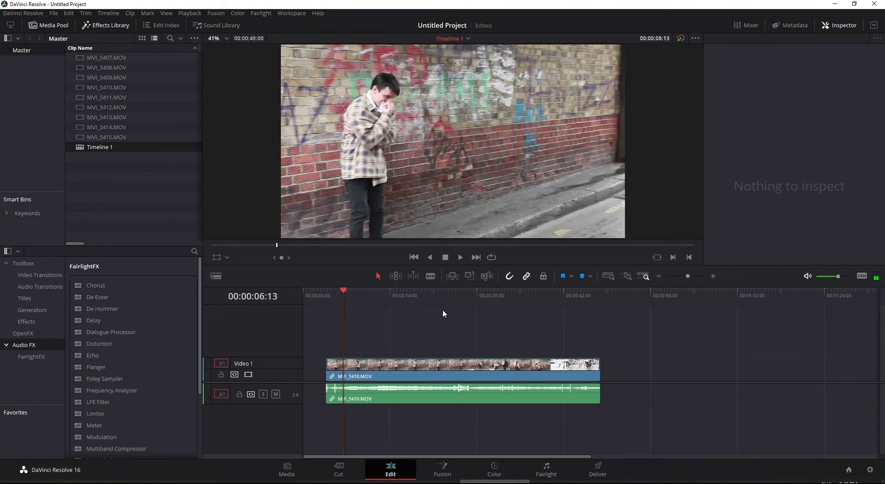
left_click_drag(533, 293, 556, 309)
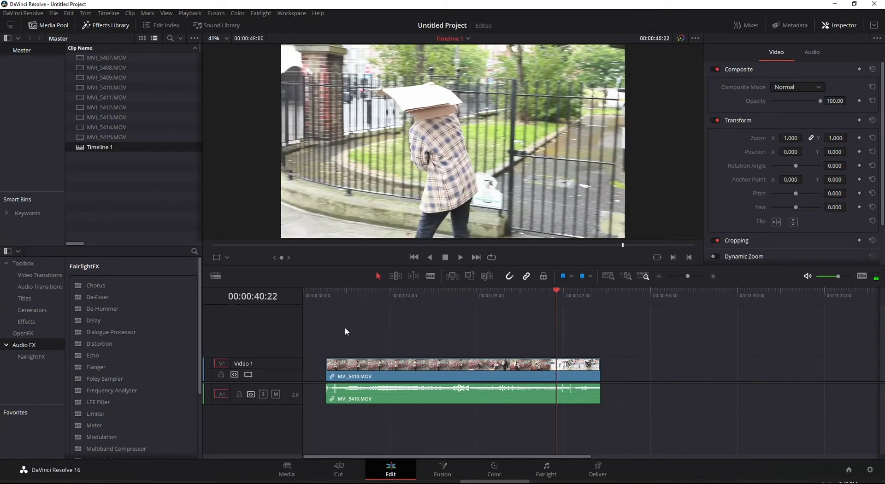
Step: Mute the Audio 1 track and bring the playhead back near the timeline start
left_click(276, 394)
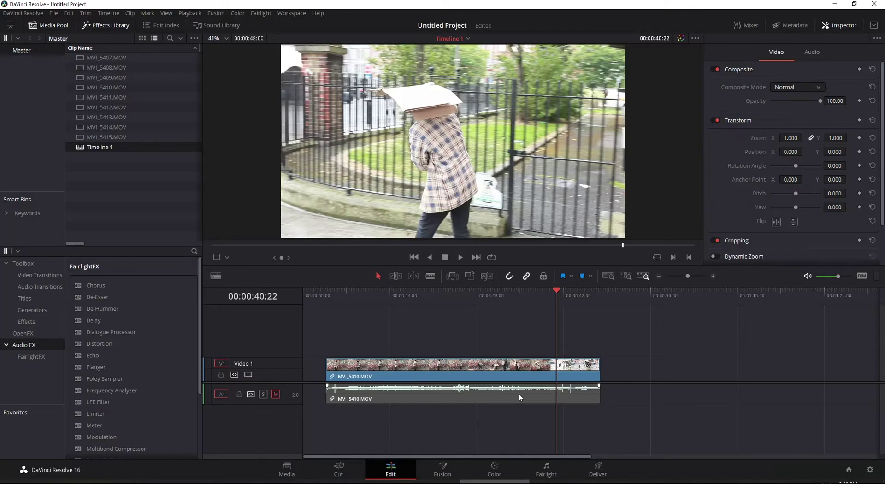
left_click_drag(556, 291, 467, 295)
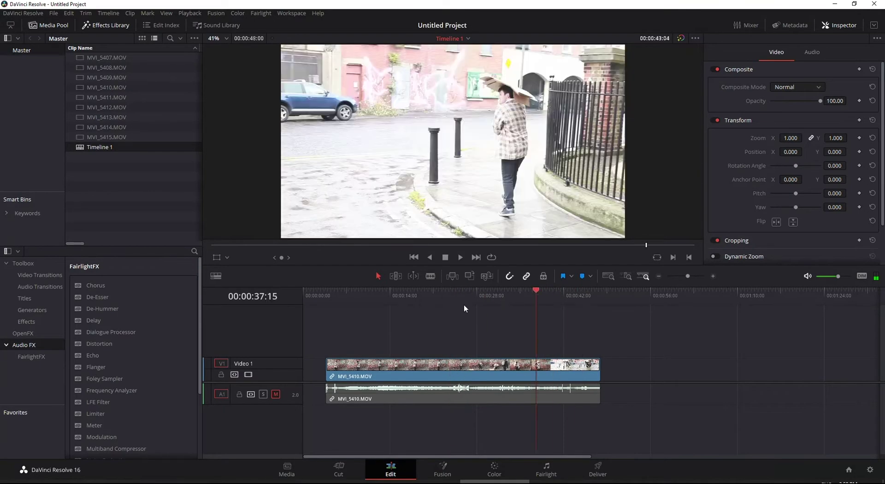
left_click(473, 307)
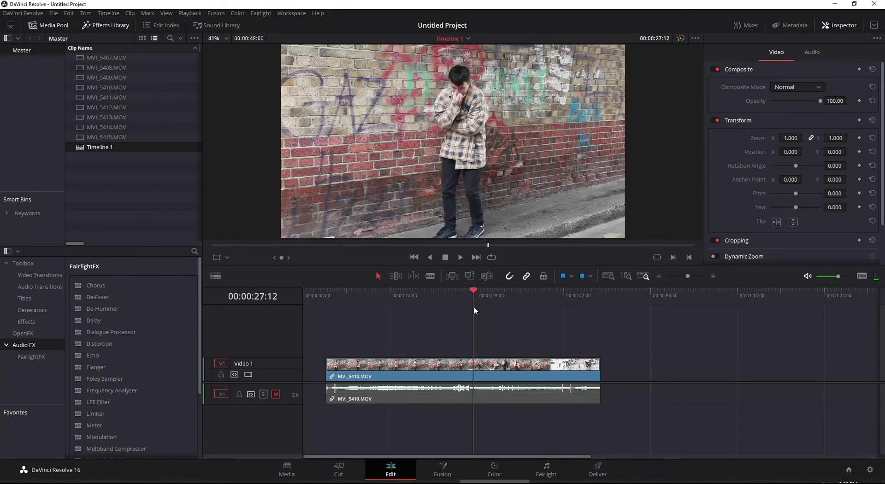
left_click(275, 394)
left_click(276, 396)
mouse_move(315, 291)
left_mouse_down()
mouse_move(305, 293)
mouse_move(385, 293)
mouse_move(304, 293)
left_mouse_up()
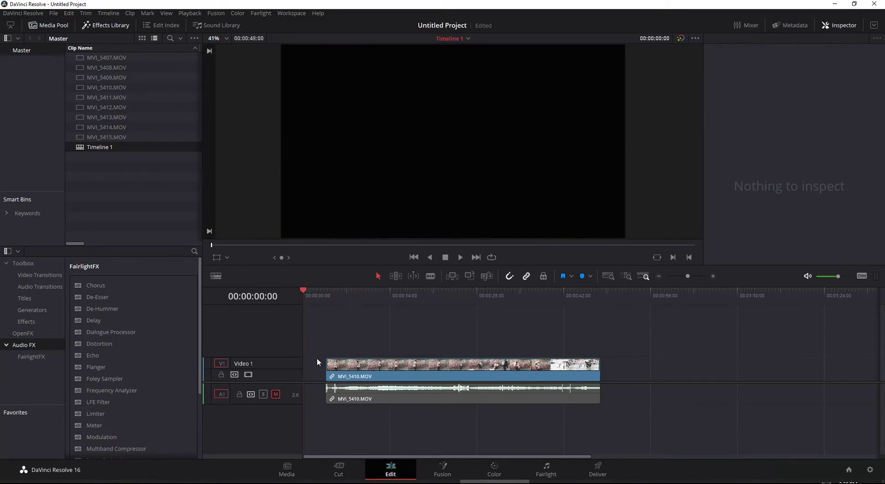
Step: Ripple-delete the gap before MVI_5410 so the clip starts at 00:00:00:00
left_click(348, 365)
left_click_drag(350, 368, 380, 369)
left_click(332, 372)
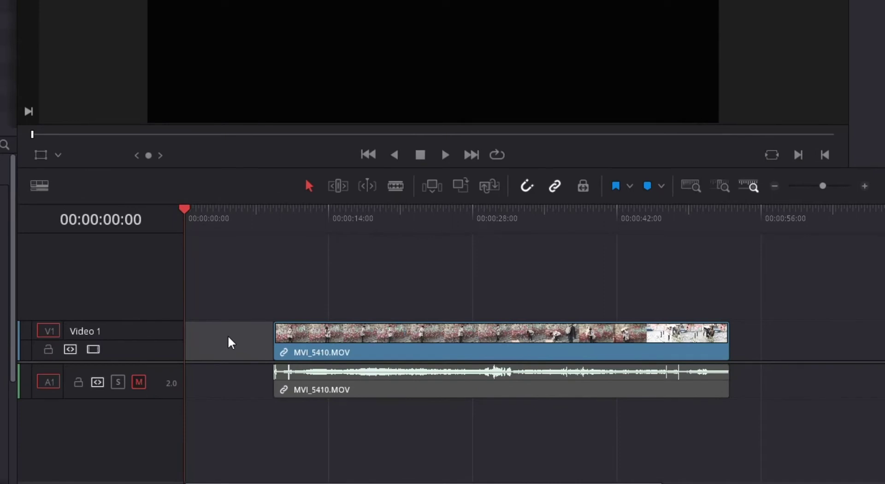
right_click(228, 336)
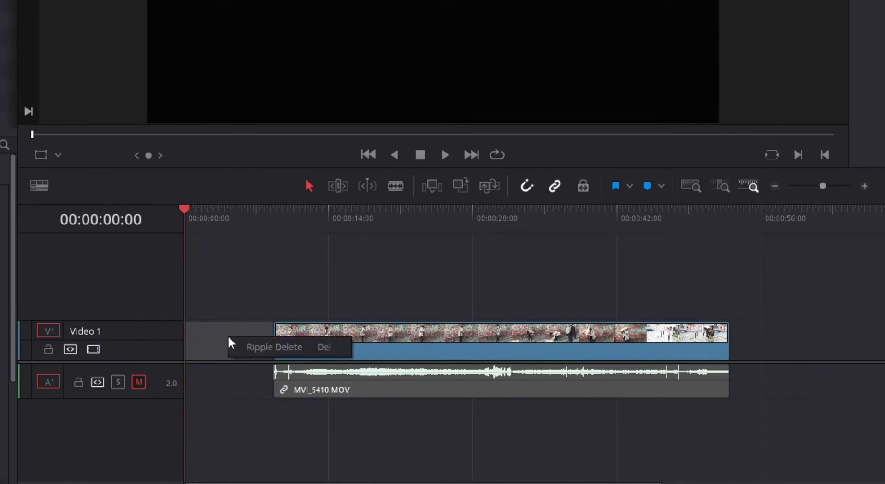
left_click(252, 346)
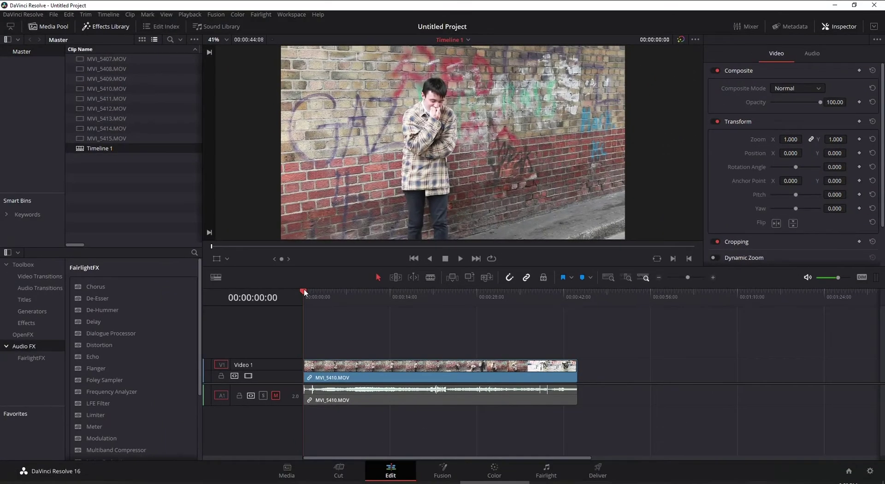
Step: Cut MVI_5410 with the Blade tool at the playhead near the 28–35 second mark
left_click_drag(185, 210, 544, 212)
mouse_move(520, 292)
left_mouse_down()
mouse_move(535, 292)
mouse_move(518, 295)
left_mouse_up()
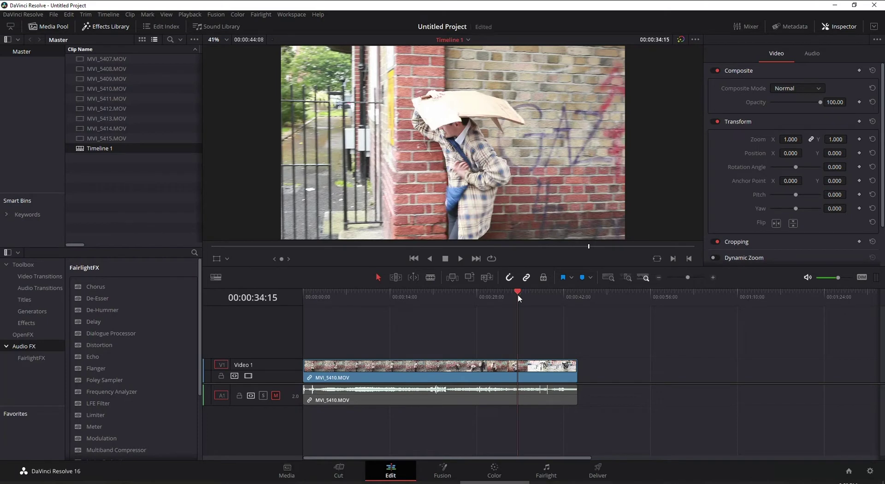
left_click(430, 278)
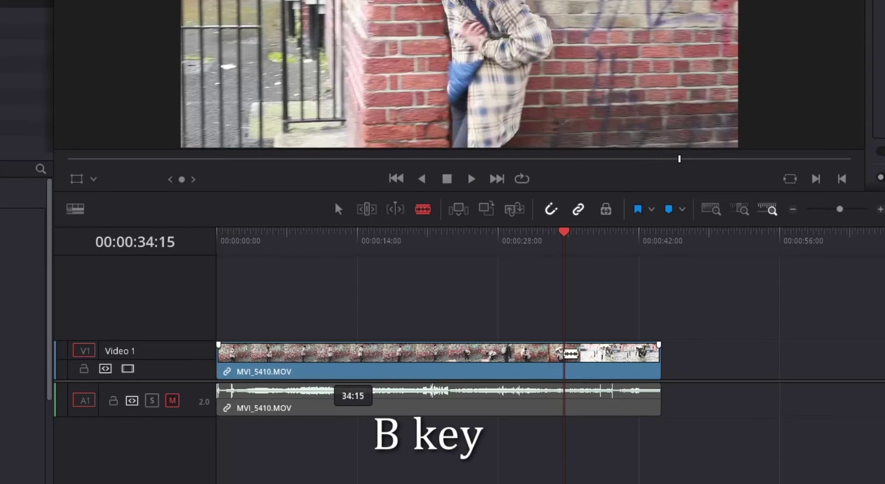
left_click(564, 353)
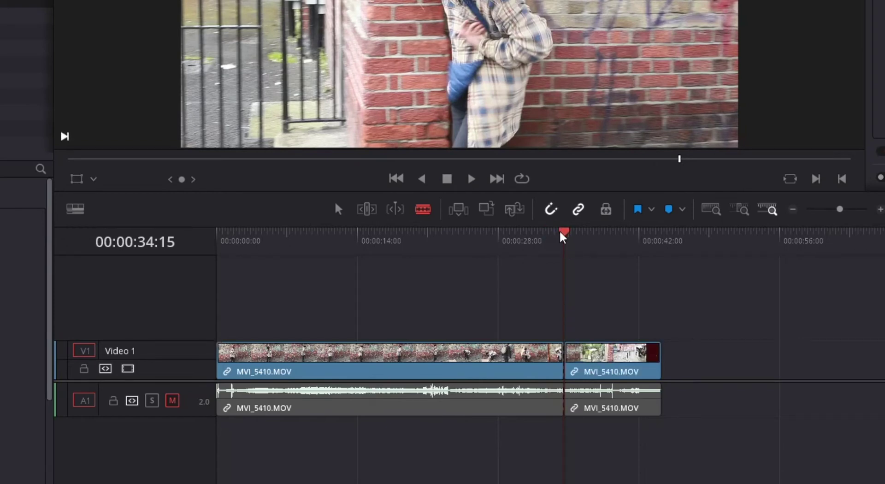
Step: Return to the Selection tool and select the long first section of MVI_5410
left_click(537, 235)
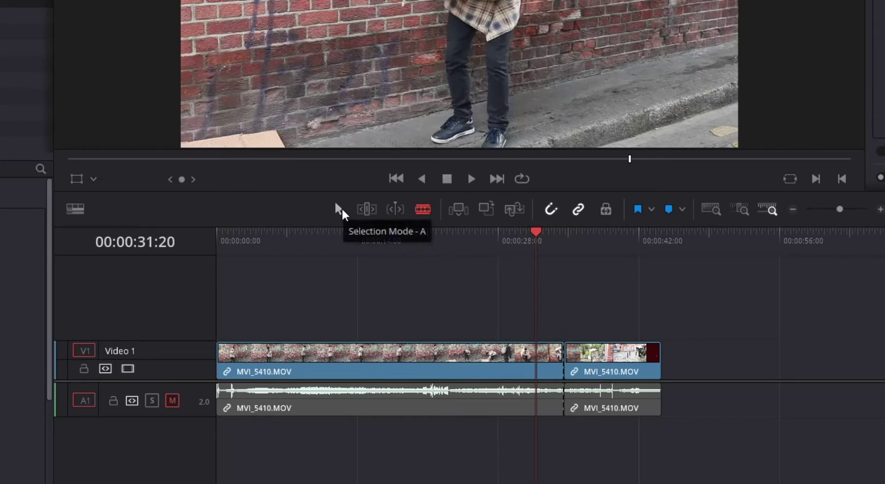
left_click(342, 208)
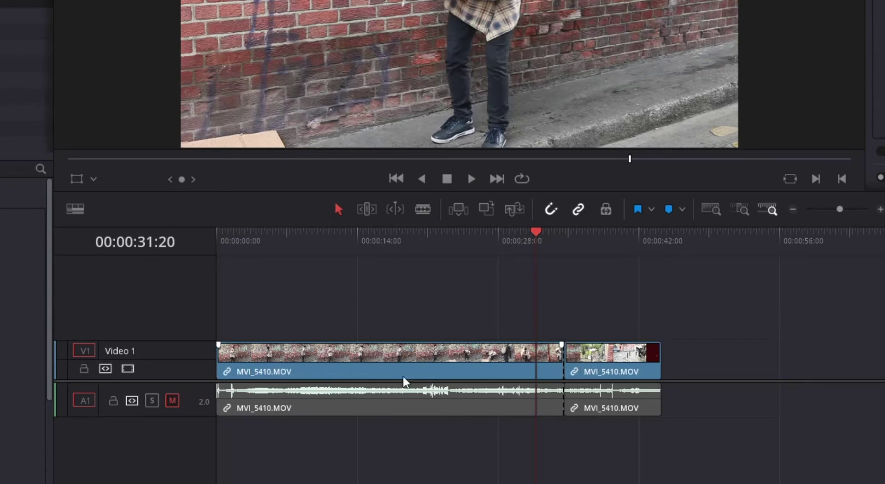
left_click(449, 361)
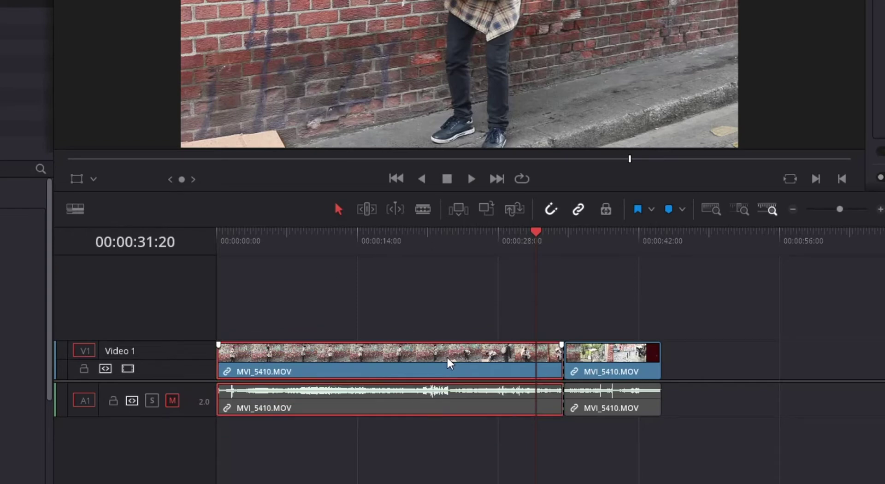
Step: Try deleting and cutting the long first part of MVI_5410, undoing both attempts
key("Delete")
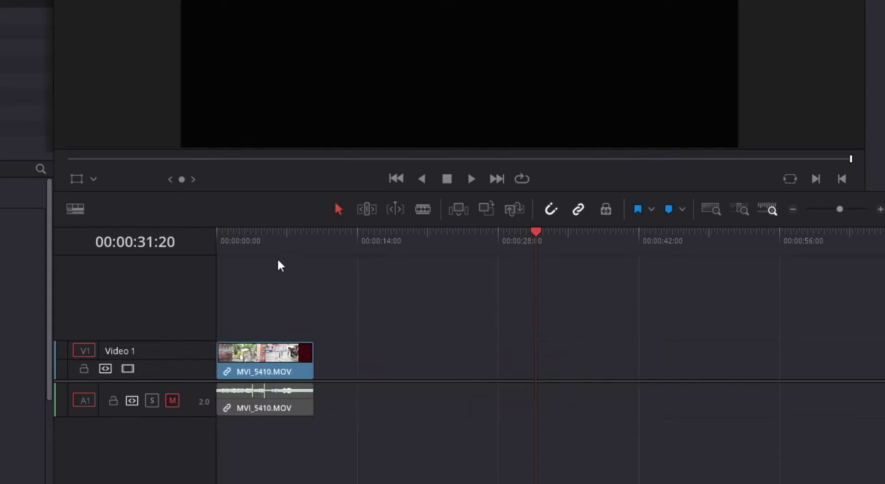
left_click_drag(261, 249, 250, 267)
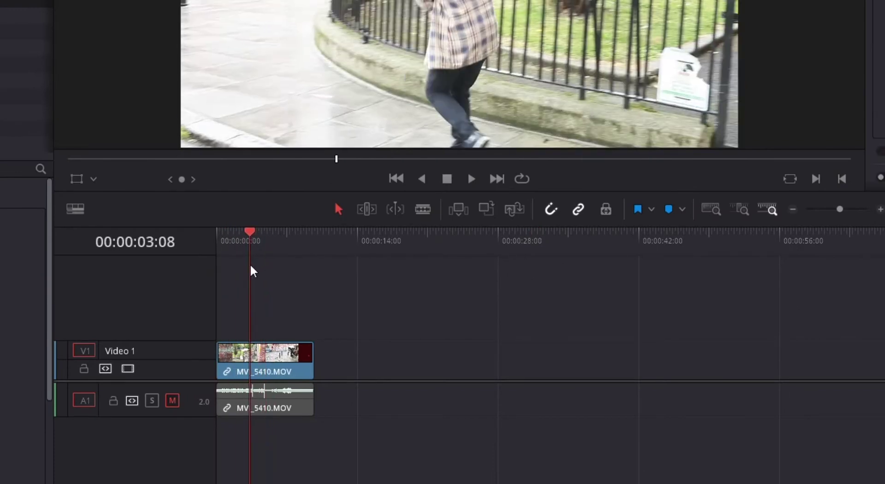
left_click(255, 359)
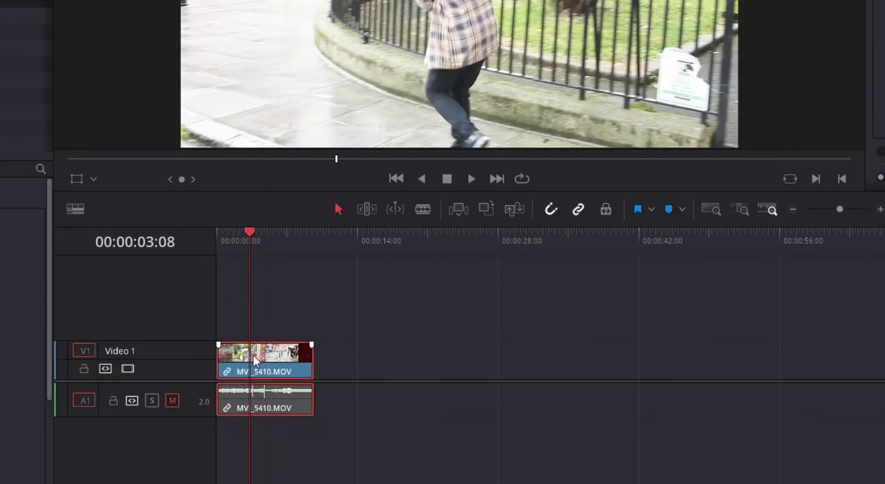
key("ctrl+z")
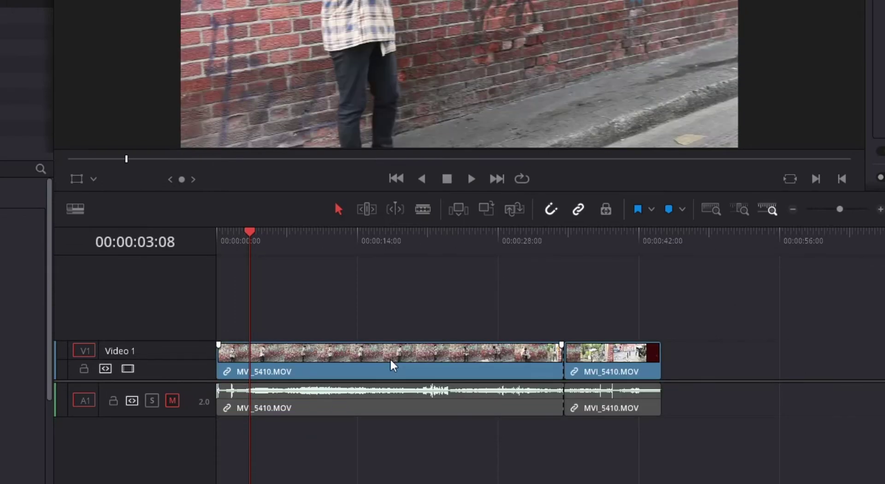
left_click(392, 365)
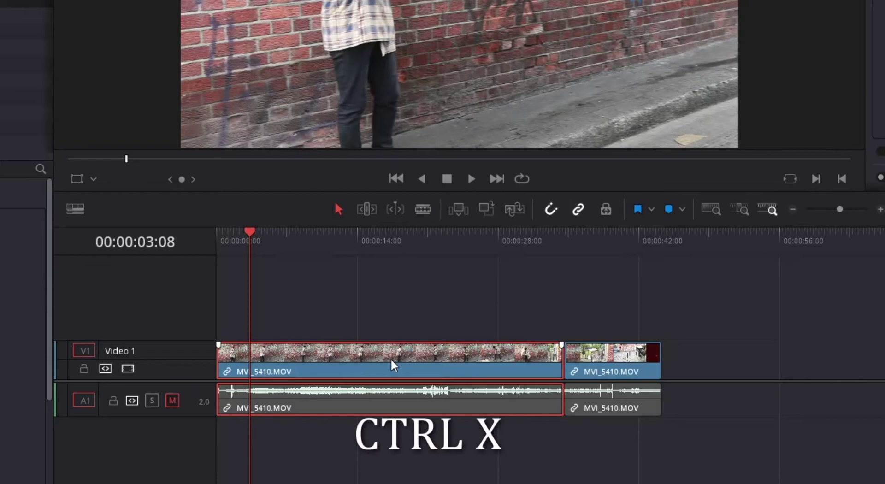
key("ctrl+x")
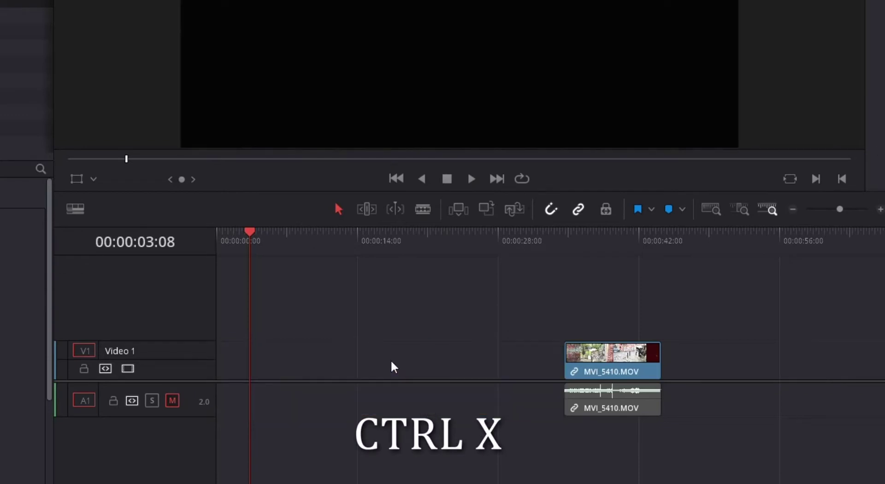
left_click_drag(364, 241, 392, 251)
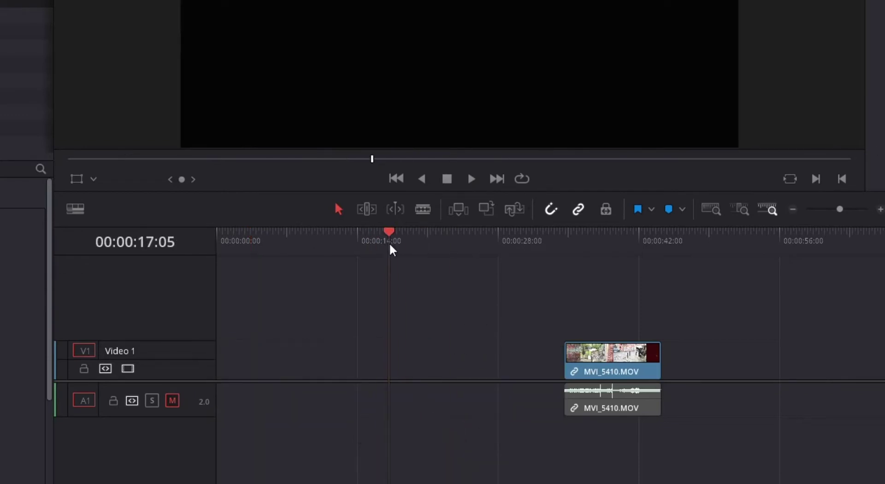
key("ctrl+z")
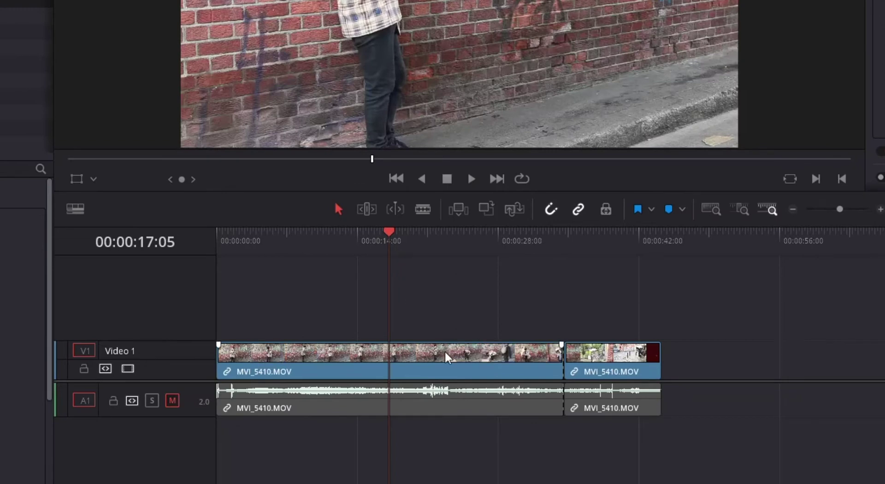
Step: Ripple-delete the long first part so the short piece starts at the timeline beginning
right_click(446, 357)
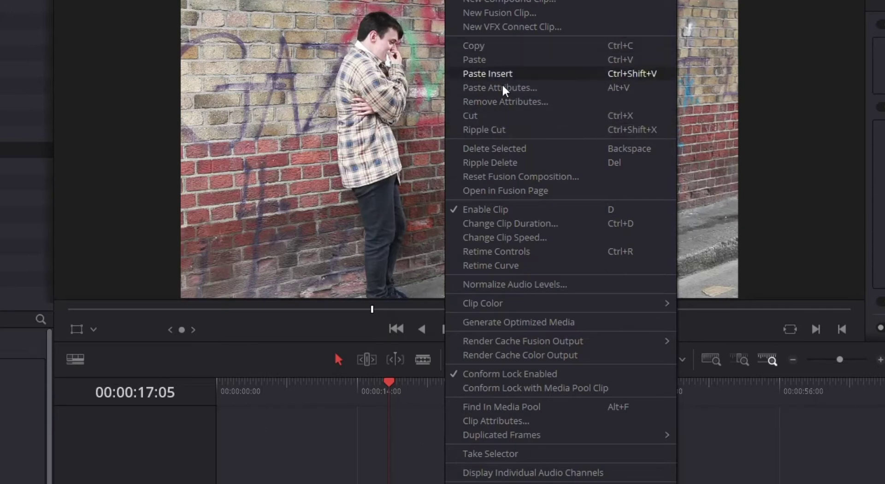
left_click(521, 213)
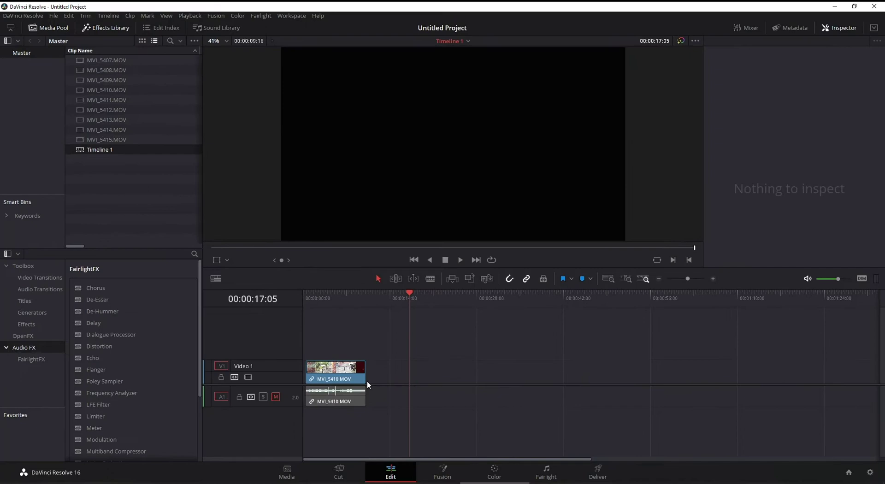
left_click(299, 293)
left_click(330, 294)
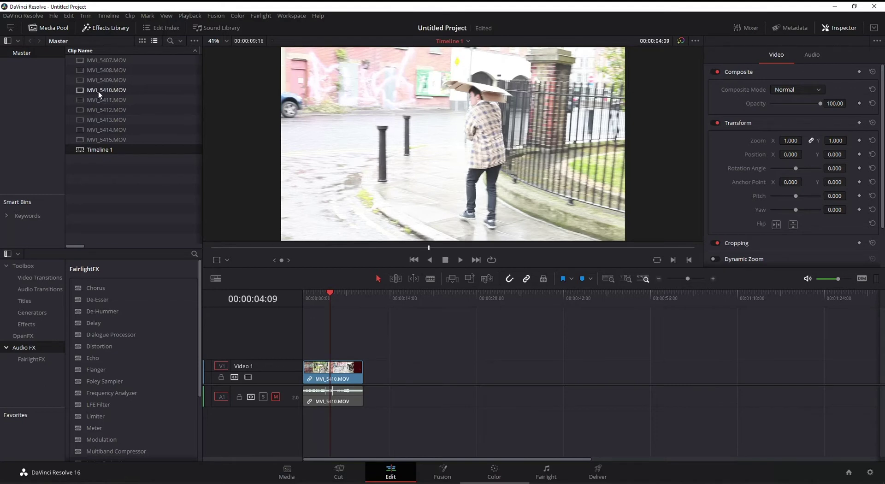
Step: Load MVI_5415.MOV into the source viewer and play it to find a start point
left_click(83, 139)
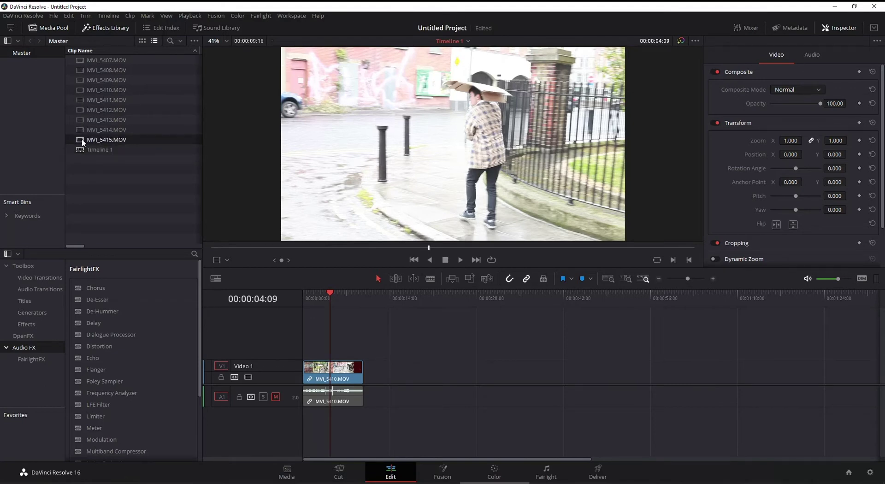
double_click(84, 141)
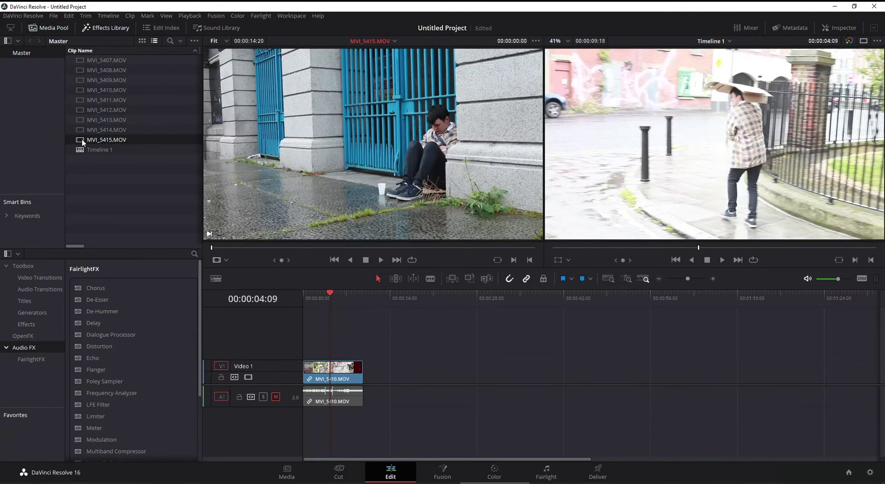
mouse_move(355, 71)
left_click(253, 248)
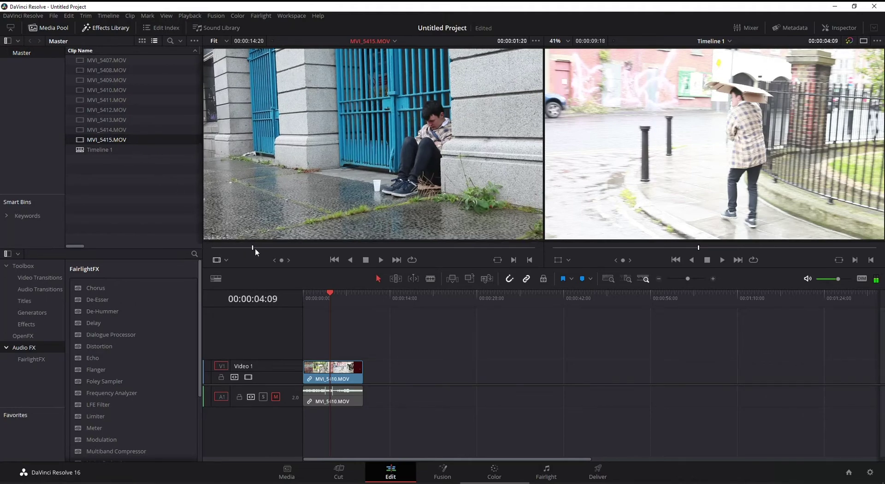
key("space")
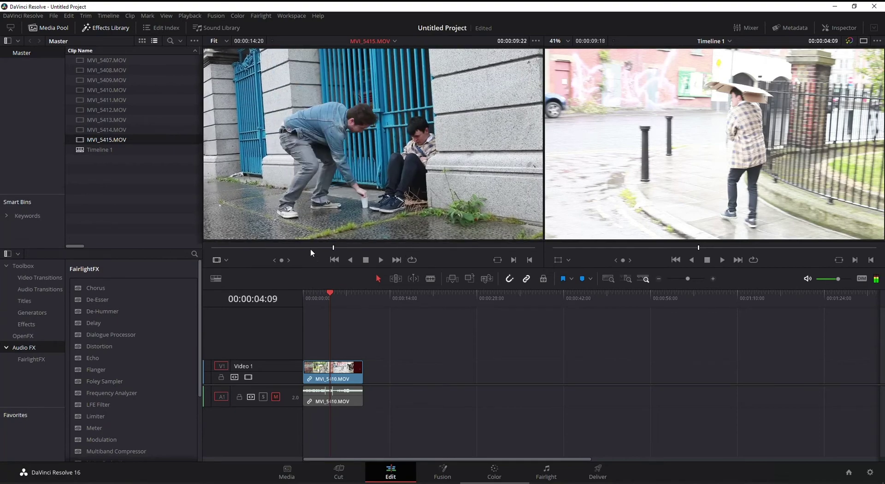
Step: Set an In point at about 2 seconds and place MVI_5415 right after MVI_5410
left_click(270, 248)
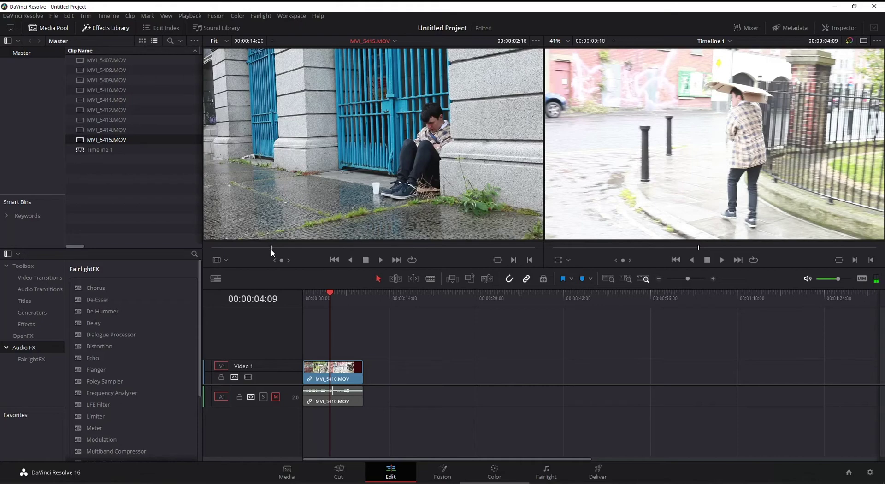
key("i")
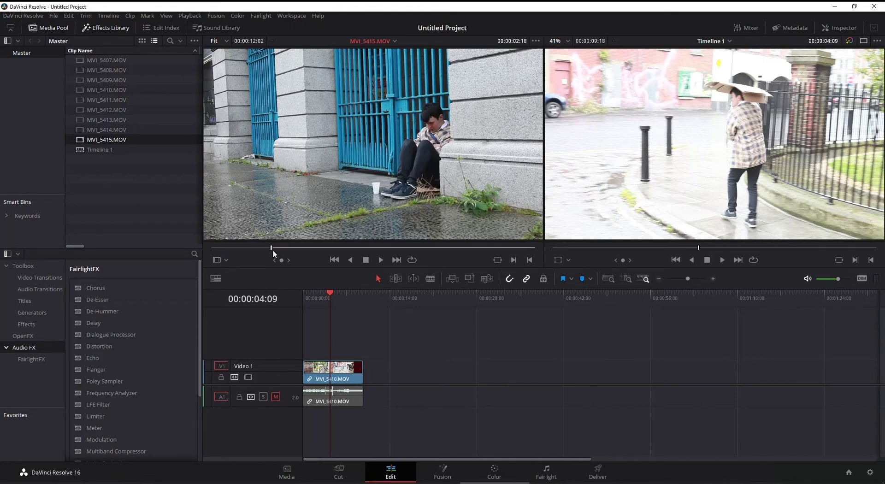
left_click_drag(83, 142, 384, 370)
mouse_move(339, 298)
left_mouse_down()
mouse_move(390, 305)
mouse_move(351, 311)
mouse_move(381, 299)
mouse_move(342, 302)
left_mouse_up()
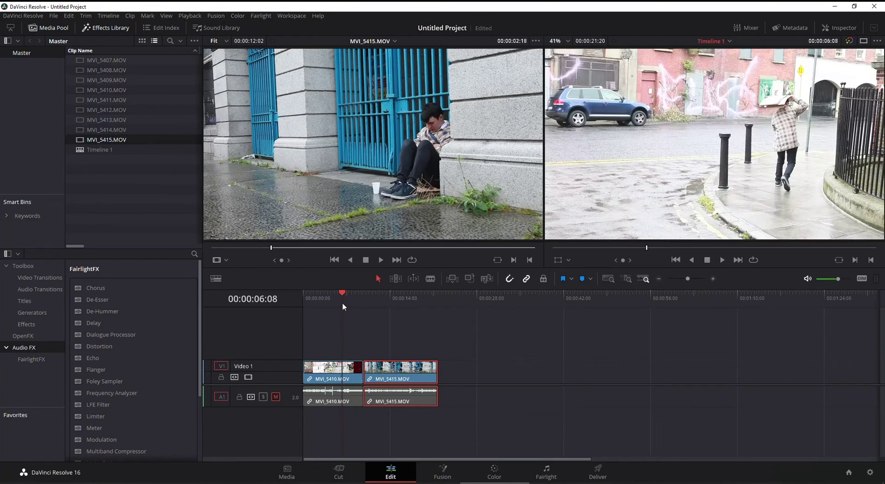
Step: Open MVI_5410 in the Inspector, test Zoom and Position, and undo back to 1.000 and 0.000
left_click(334, 379)
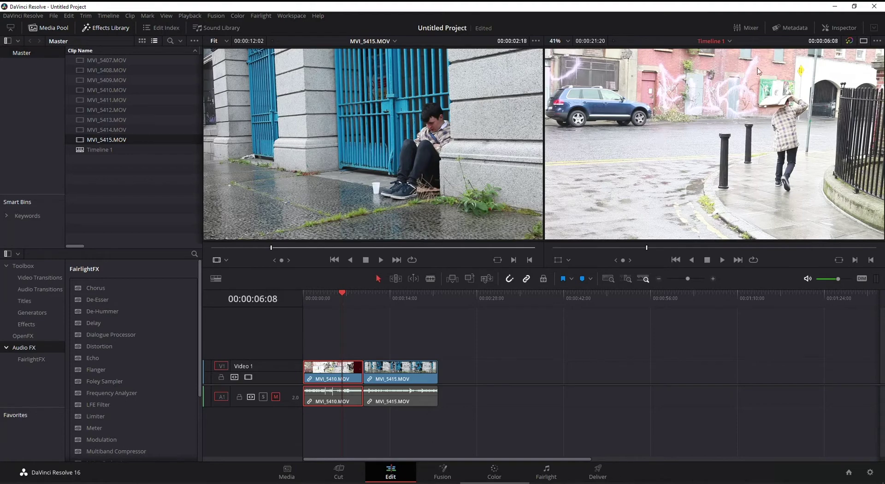
left_click(832, 29)
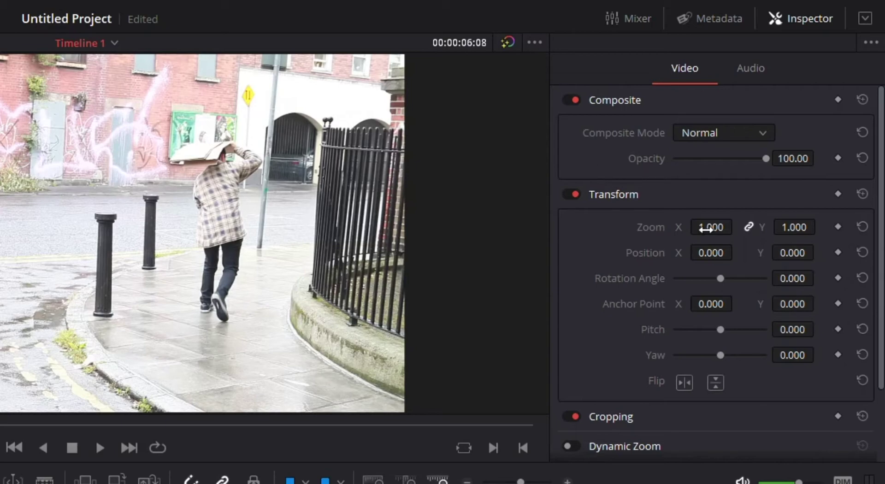
mouse_move(710, 226)
left_mouse_down()
mouse_move(738, 227)
mouse_move(687, 227)
mouse_move(709, 226)
left_mouse_up()
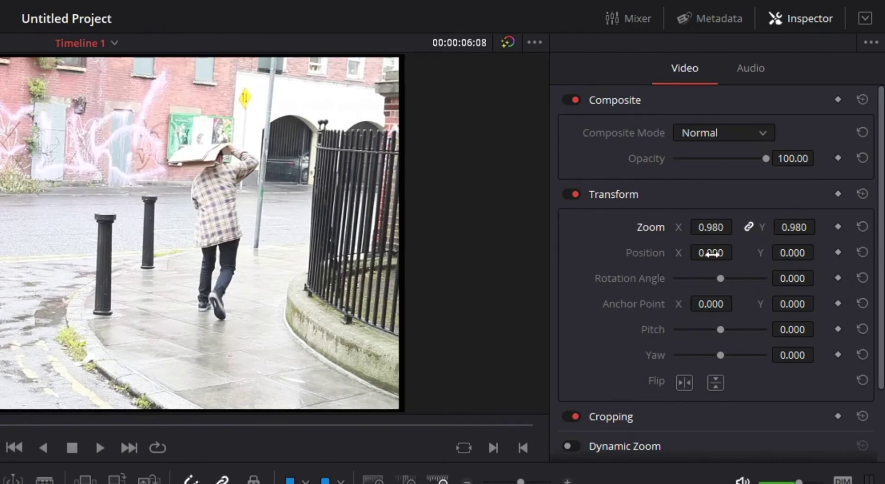
key("ctrl+z")
mouse_move(711, 253)
left_mouse_down()
mouse_move(643, 253)
mouse_move(694, 253)
left_mouse_up()
key("ctrl+z")
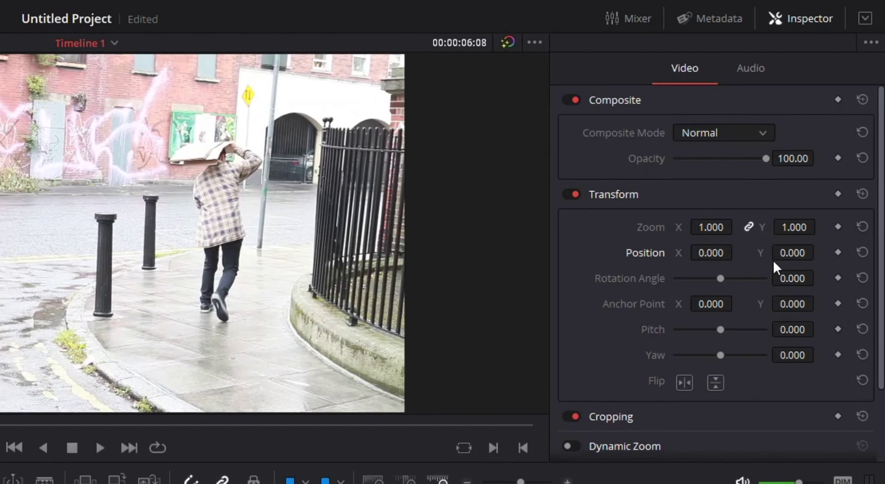
scroll(736, 326, "down", 3)
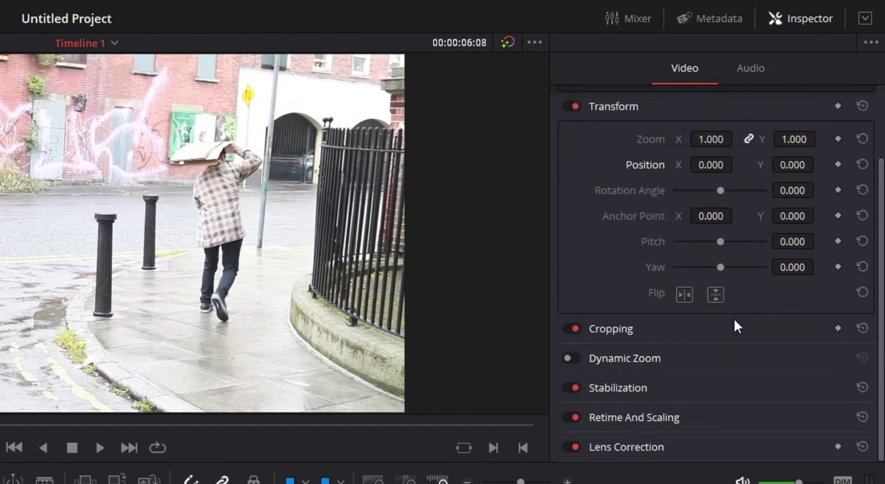
scroll(736, 326, "up", 3)
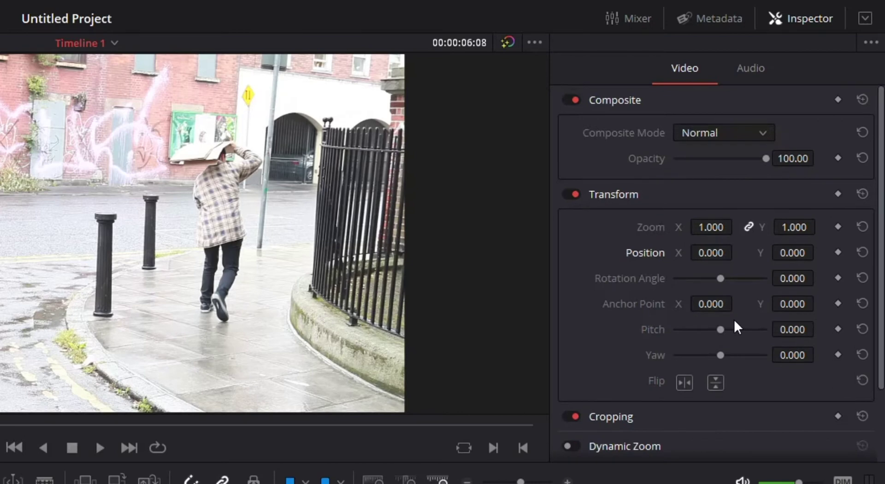
Step: Show the clip's audio properties, replay the cut, and raise Clip Volume slightly
left_click(745, 77)
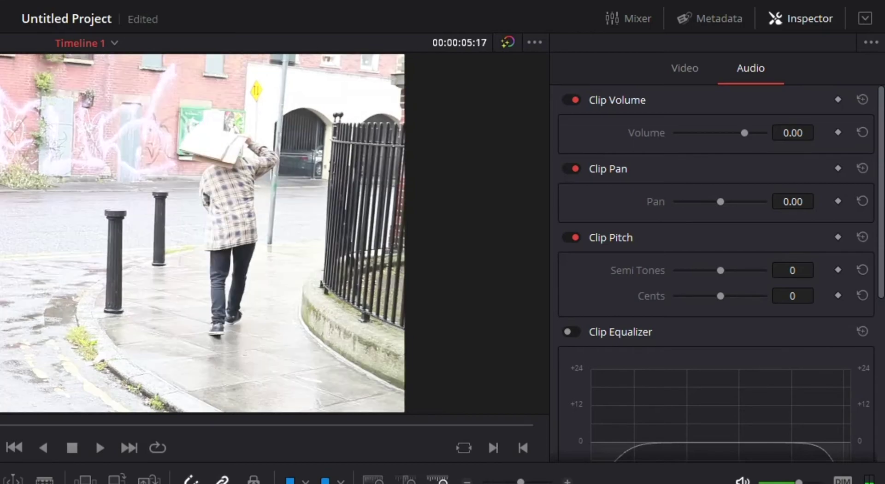
key("space")
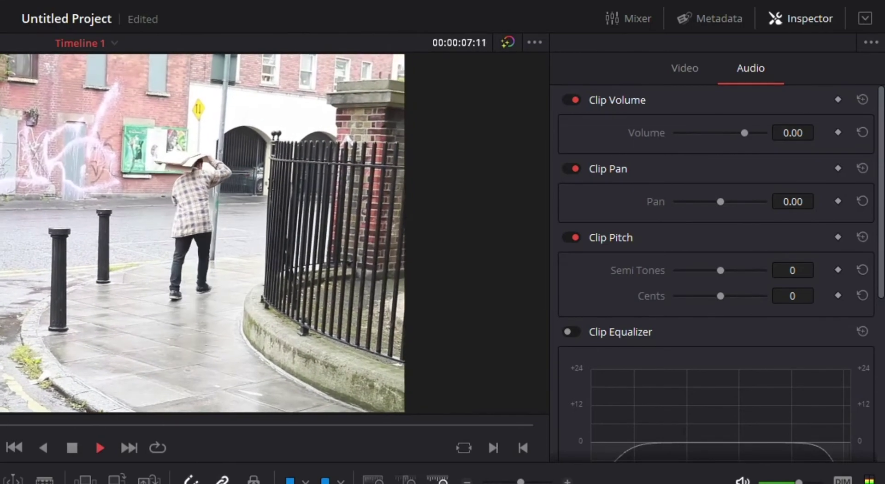
key("space")
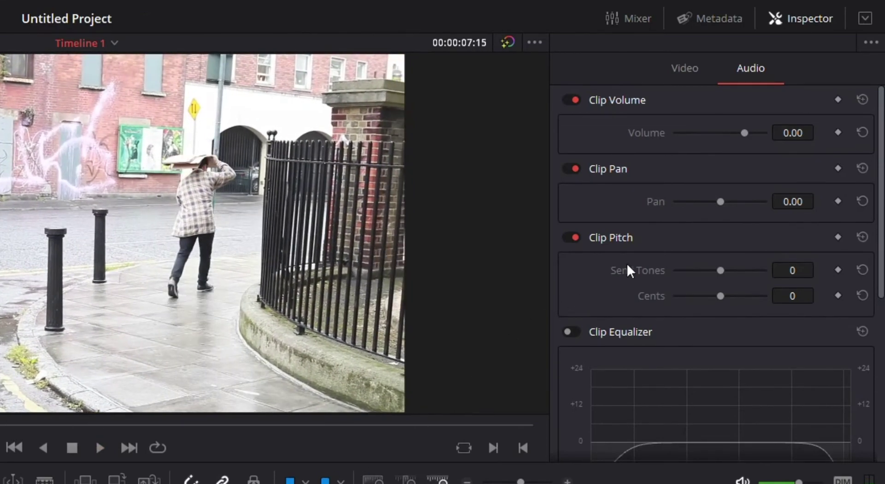
mouse_move(745, 133)
left_mouse_down()
mouse_move(707, 134)
mouse_move(746, 134)
mouse_move(720, 138)
mouse_move(734, 134)
left_mouse_up()
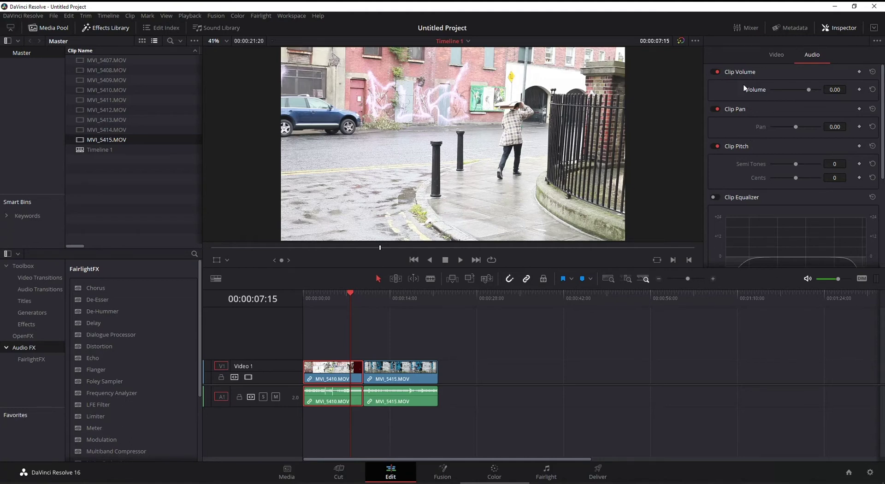
Step: Look over the clip's video properties, then return to its audio properties
left_click(775, 56)
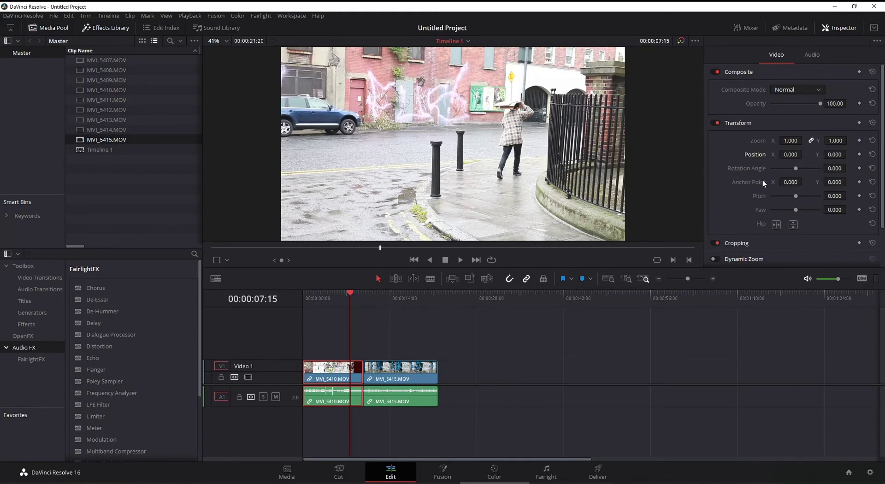
scroll(762, 180, "down", 2)
scroll(762, 180, "up", 2)
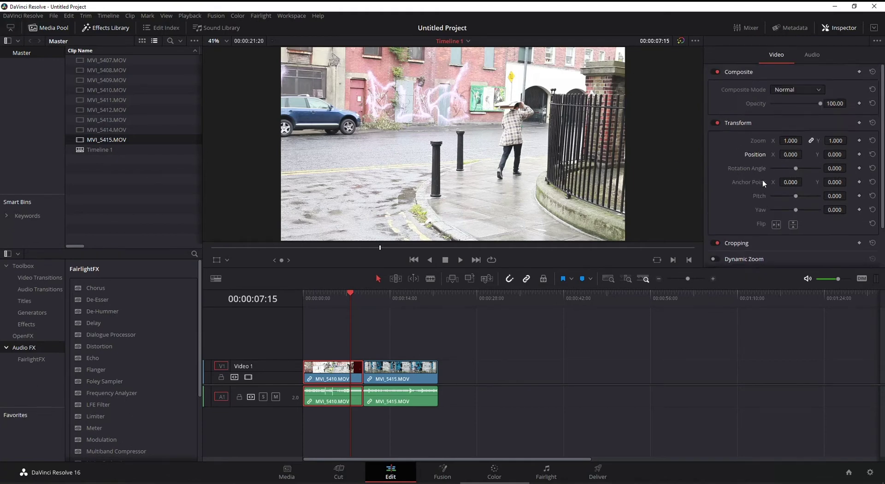
left_click(809, 56)
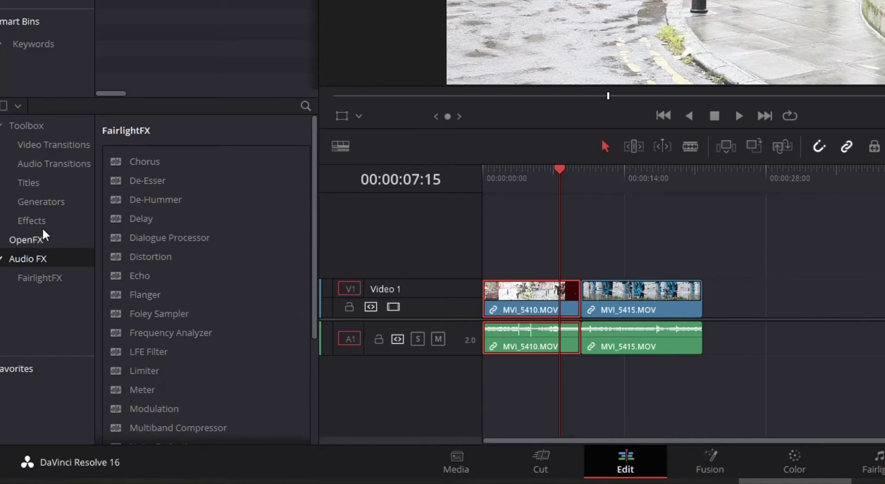
Step: Drop a Cross Dissolve onto the V1 cut between MVI_5410 and MVI_5415 and replay it
left_click(41, 146)
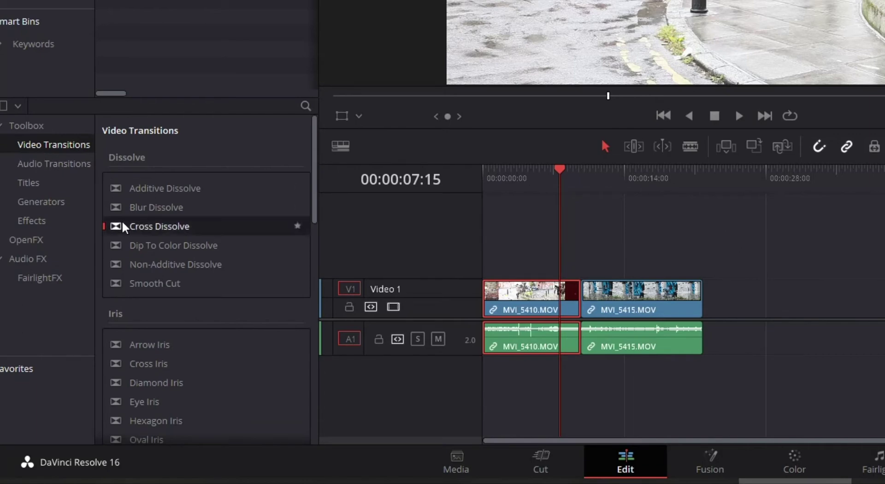
left_click_drag(132, 228, 576, 297)
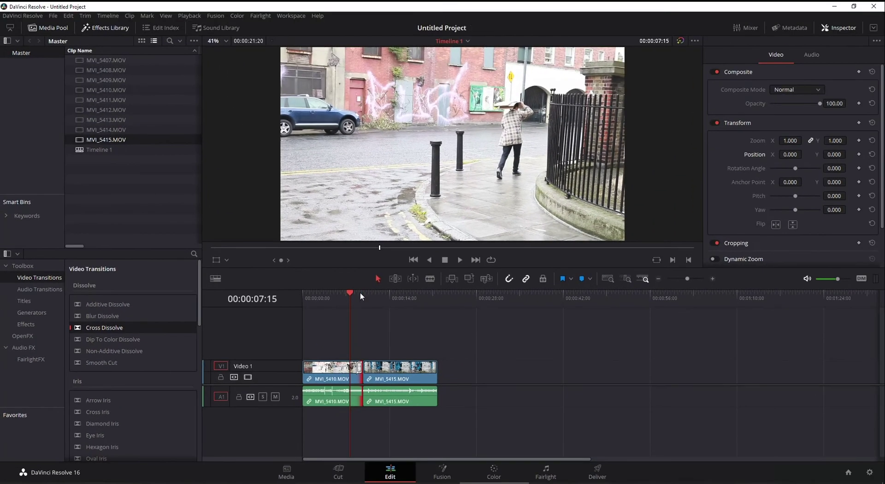
key("space")
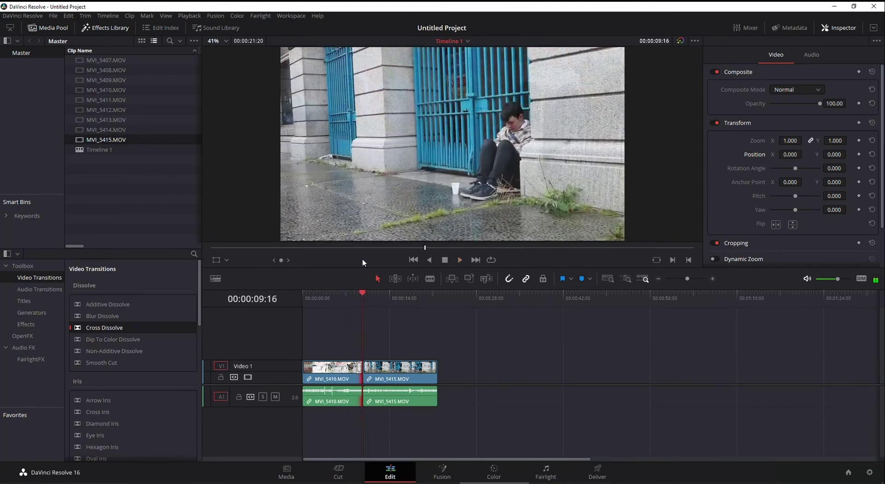
left_click(357, 292)
key("space")
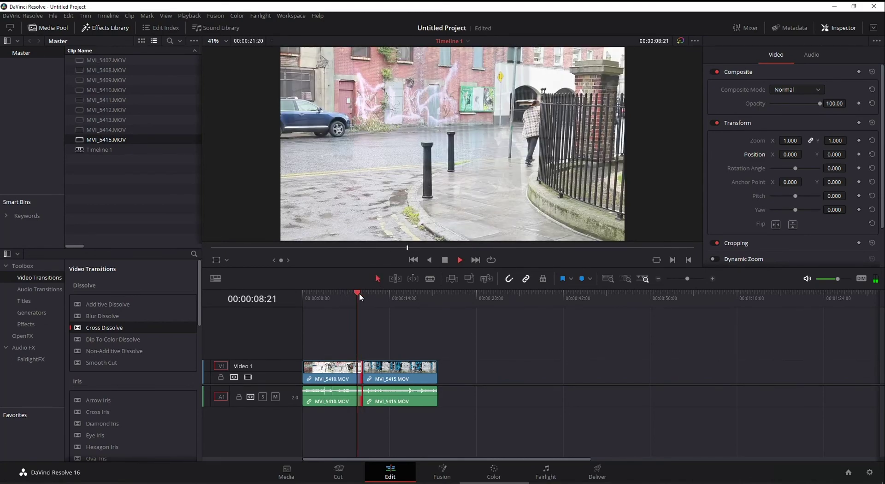
key("space")
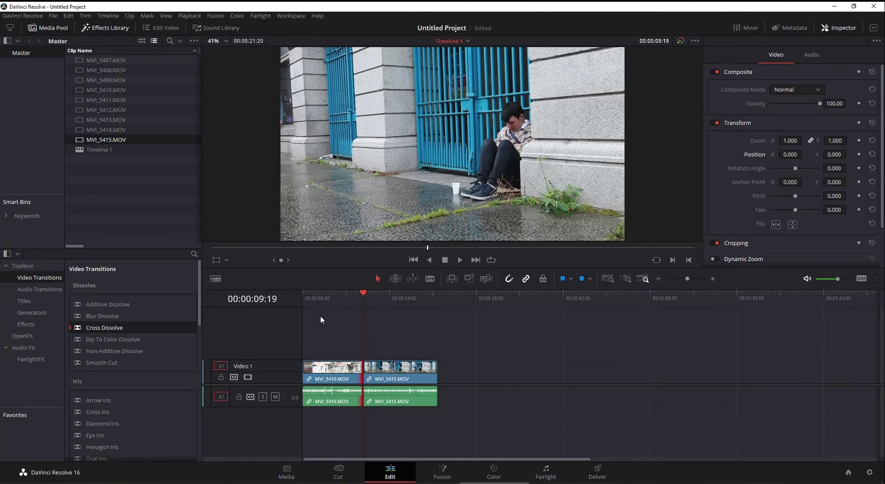
Step: Rename Timeline 1 to 'Demo' in the Media Pool, then move the playhead past the edit's end
left_click(103, 151)
left_click(104, 151)
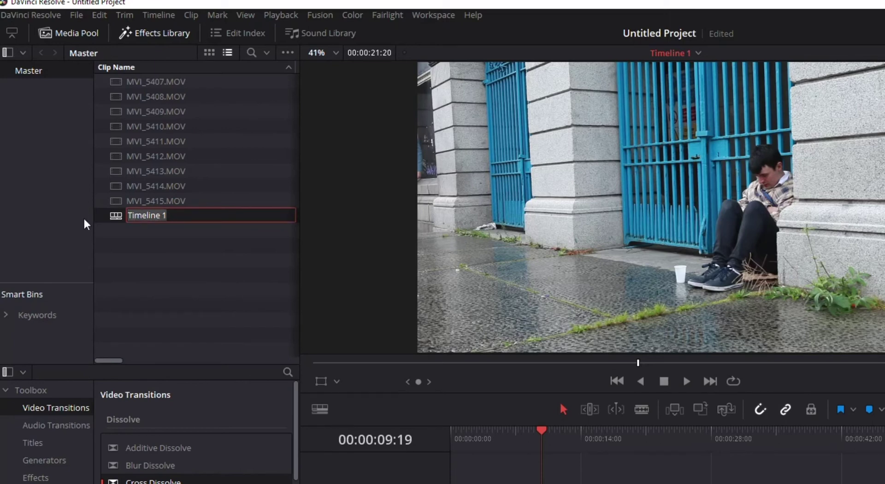
type("dEMO")
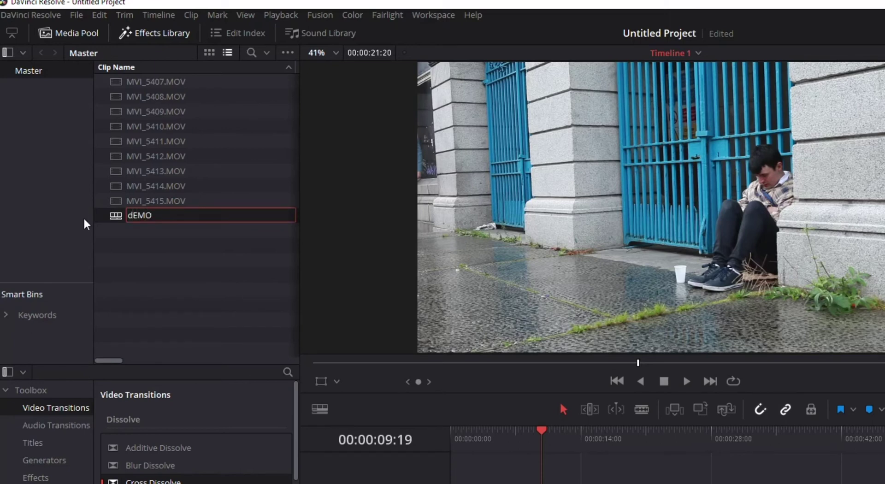
key("BackSpace")
key("BackSpace")
key("BackSpace")
key("BackSpace")
key("BackSpace")
type("Demo")
key("Return")
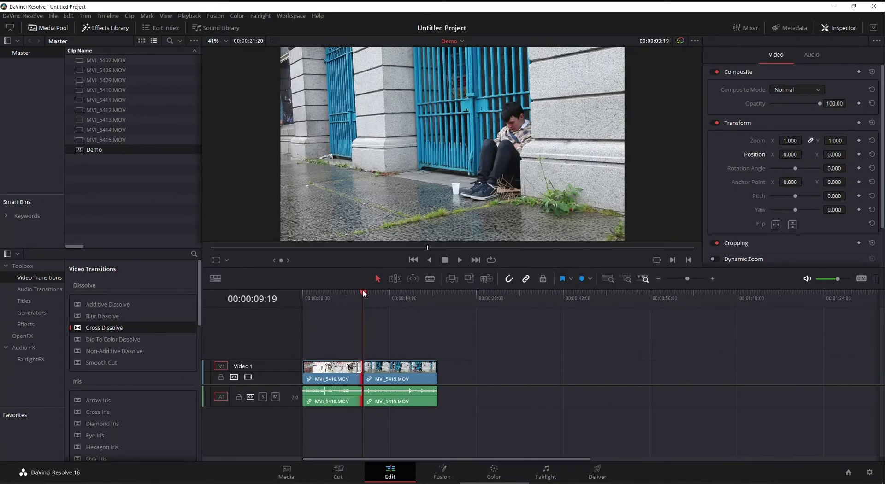
left_click(595, 434)
left_click_drag(402, 294, 437, 295)
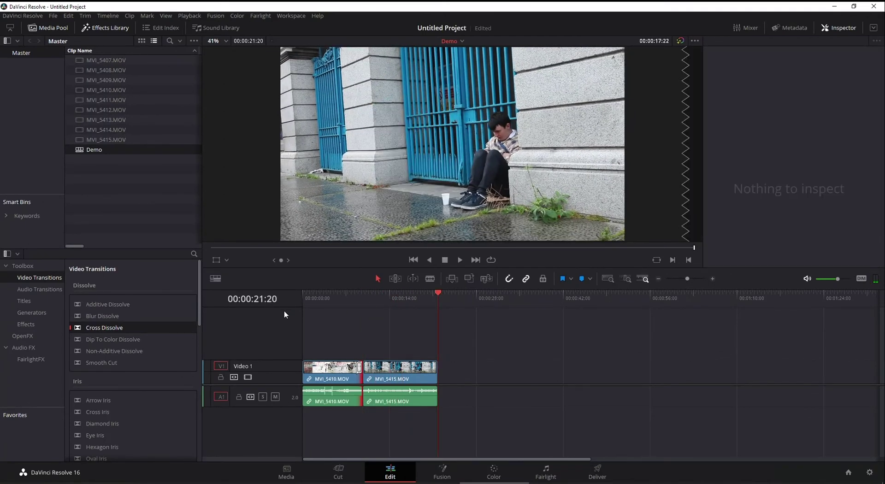
Step: On the Deliver page, try YouTube 1080p and Vimeo 1080p, ending on H.264 Master
left_click(595, 475)
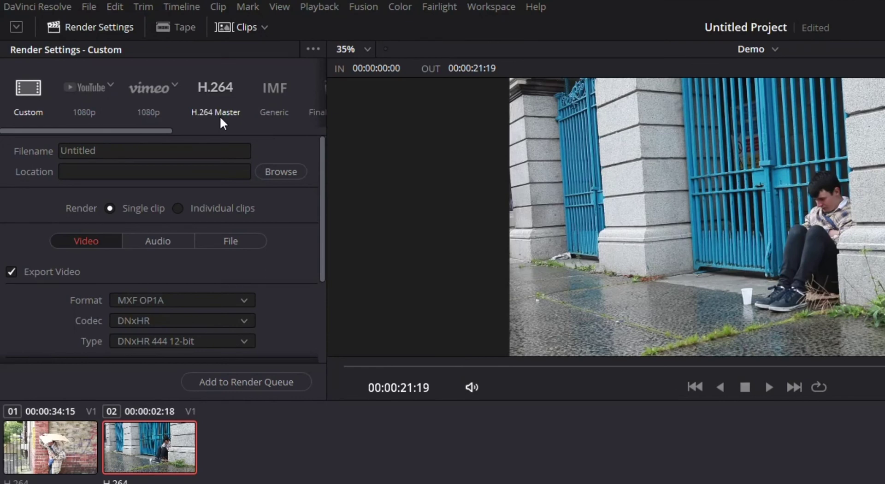
left_click(90, 96)
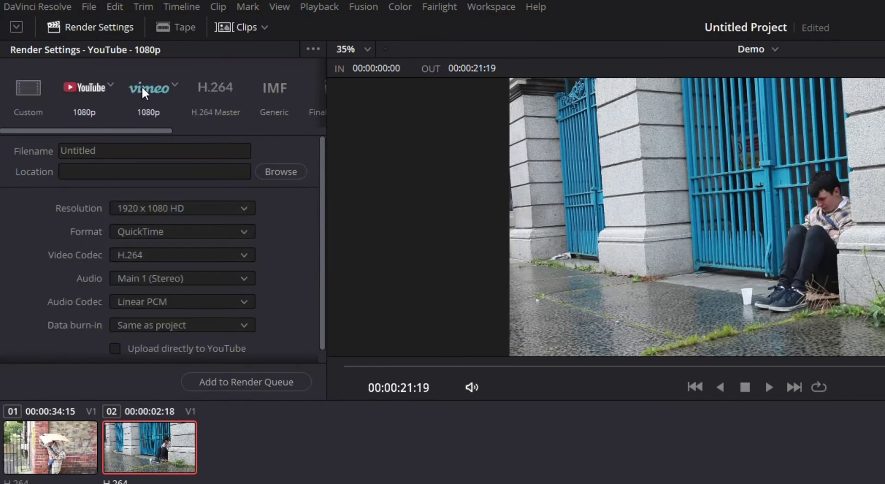
left_click(143, 89)
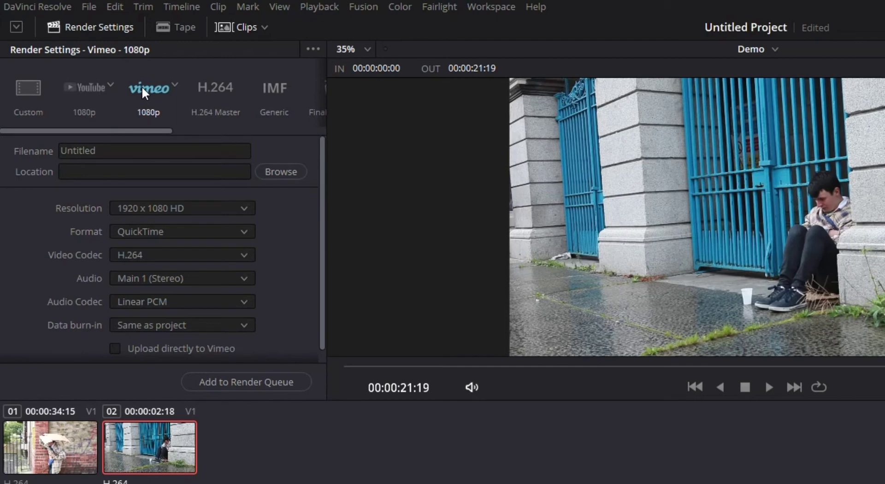
left_click(201, 89)
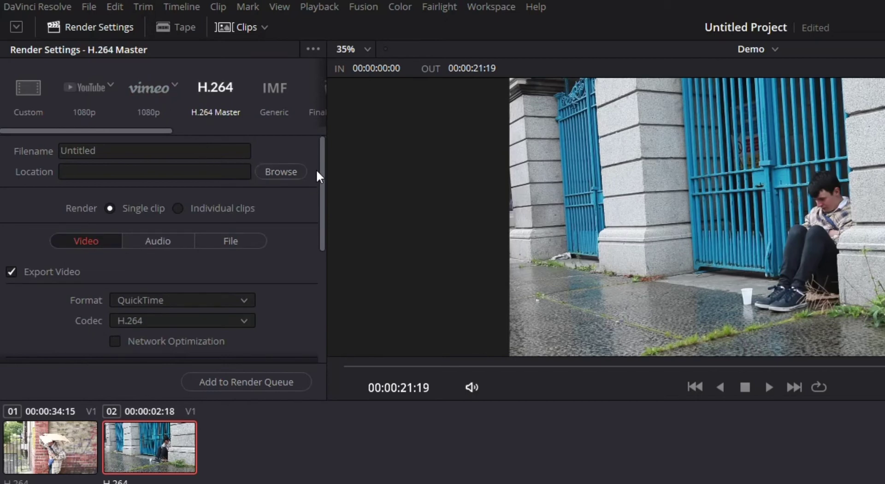
Step: Expand and review the Advanced and Subtitle render settings
mouse_move(321, 157)
left_mouse_down()
mouse_move(328, 254)
mouse_move(321, 159)
left_mouse_up()
left_click_drag(321, 141, 316, 260)
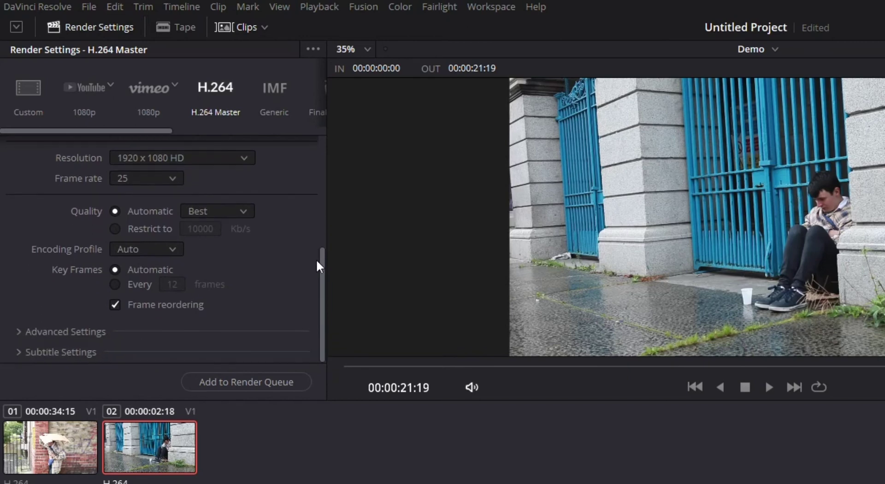
left_click(18, 331)
scroll(43, 326, "down", 5)
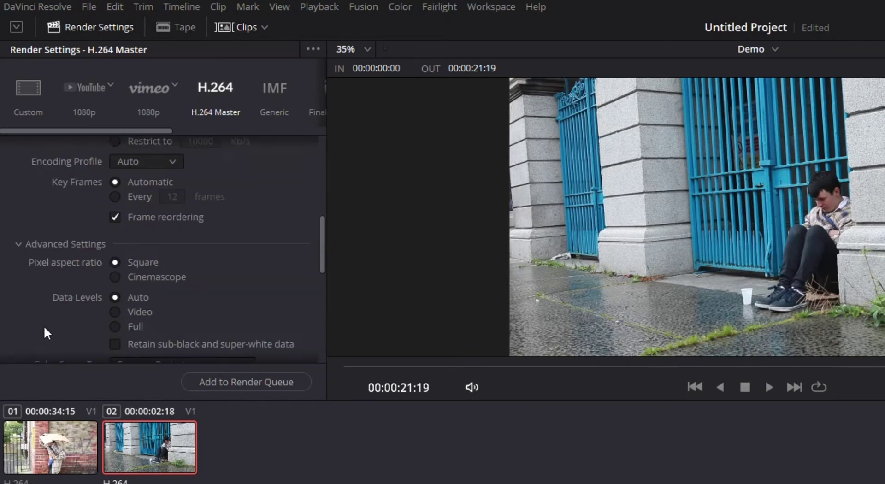
scroll(41, 331, "down", 12)
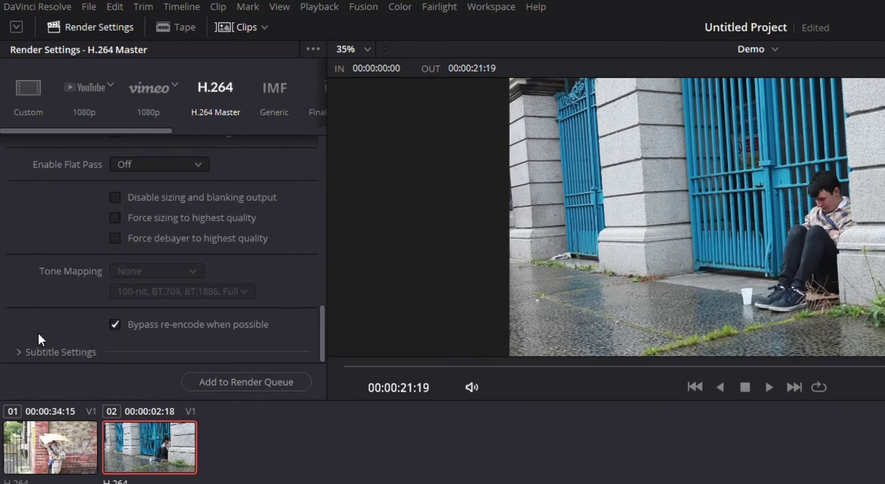
left_click(23, 352)
scroll(54, 334, "up", 20)
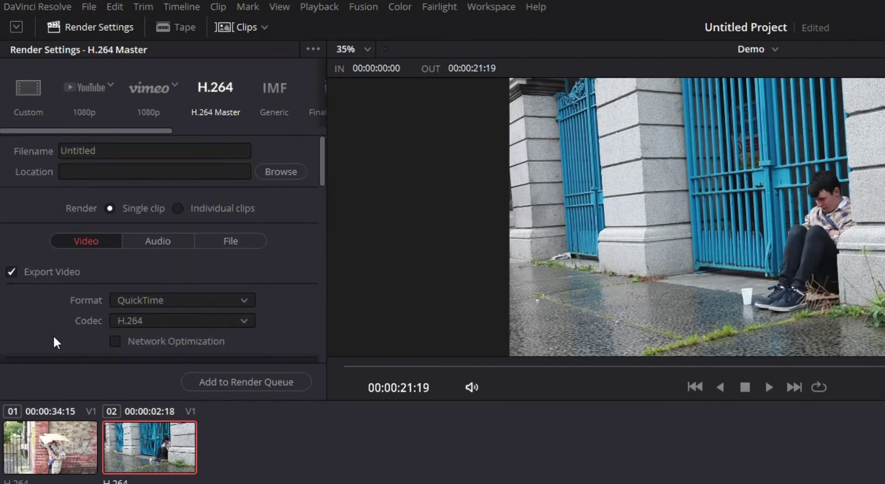
Step: Choose the YouTube 1080p preset and set the output file name to 'Demo'
left_click(78, 84)
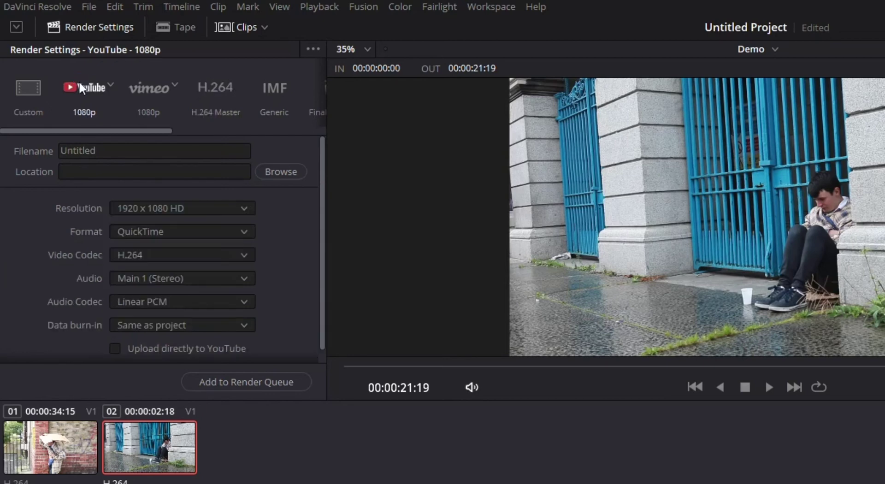
double_click(104, 149)
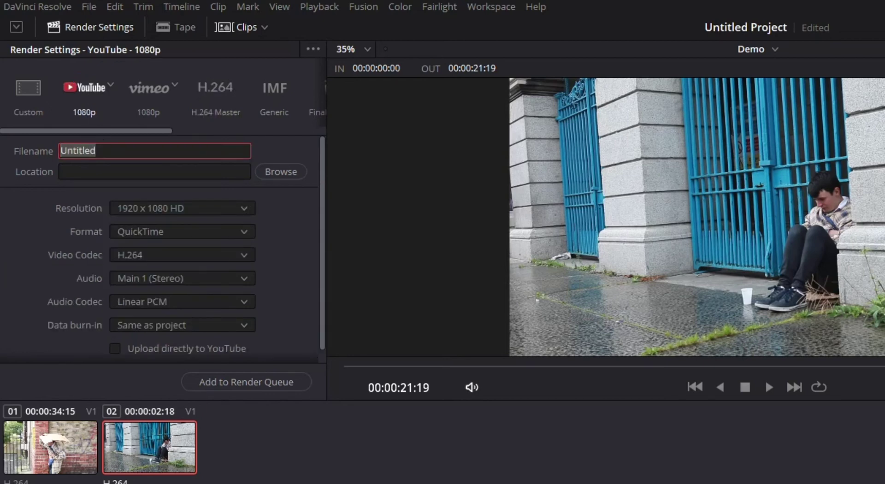
type("Demo")
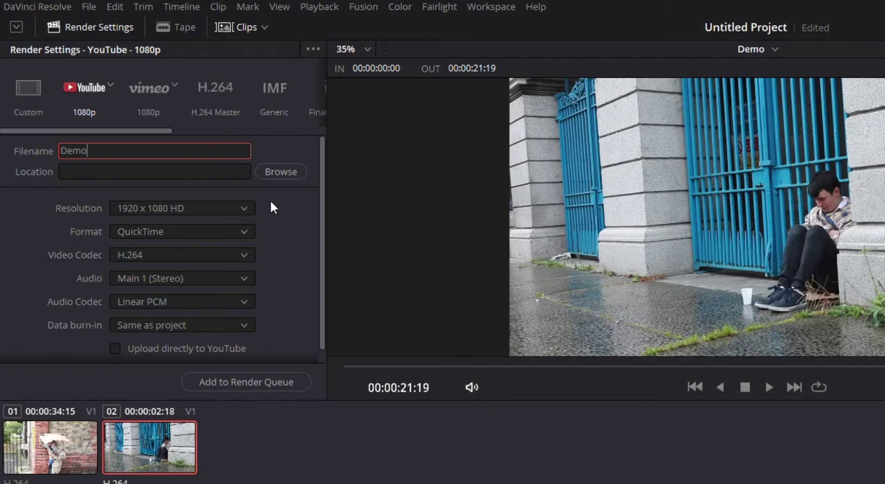
key("Return")
Step: Set the render save location to the Desktop
left_click(281, 175)
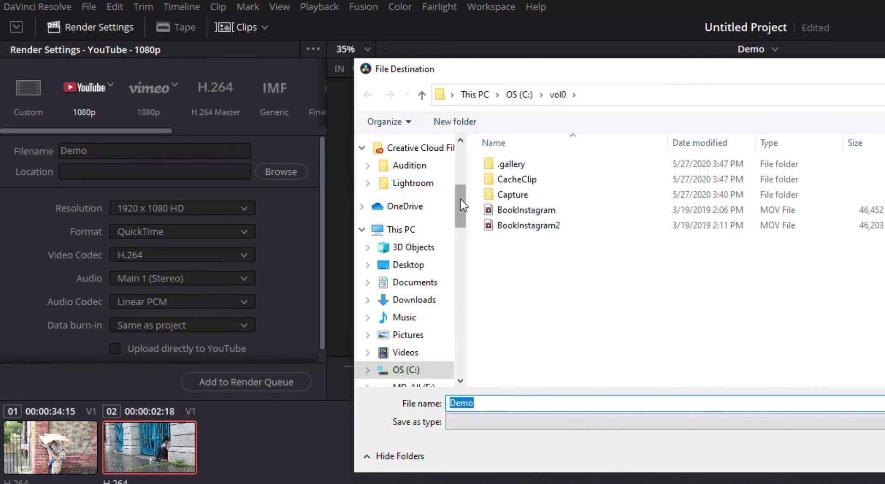
left_click_drag(460, 199, 460, 160)
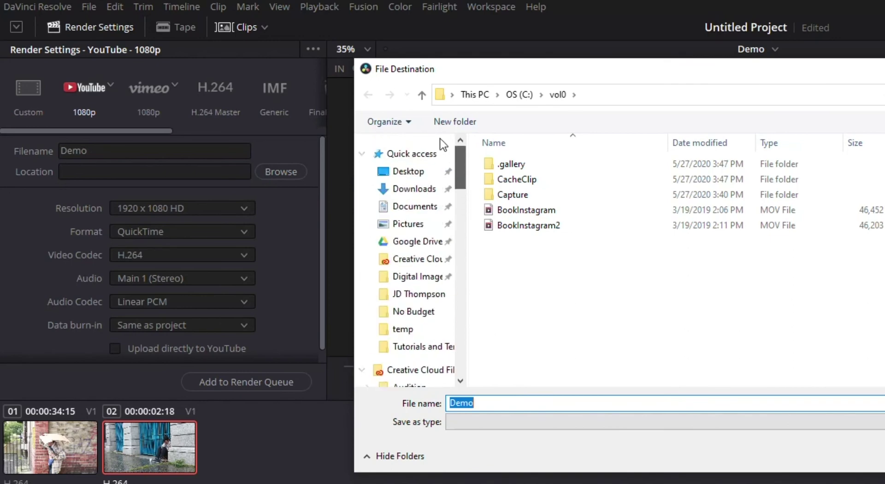
left_click(408, 171)
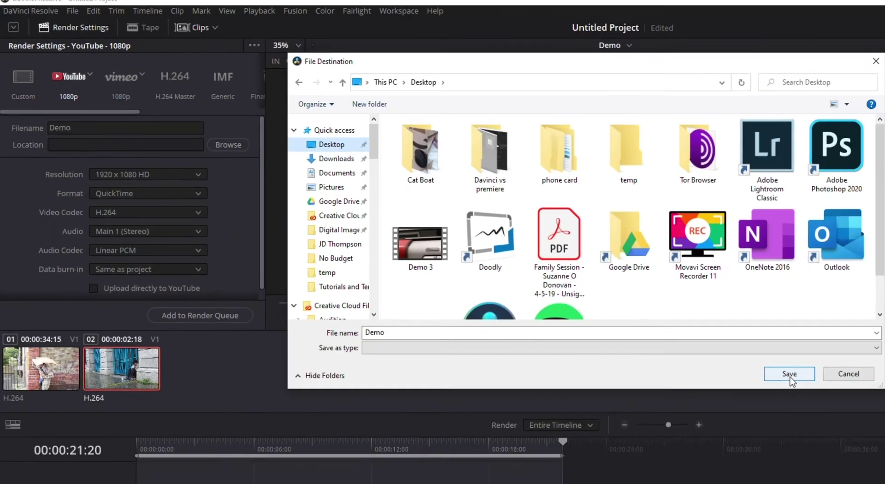
left_click(788, 372)
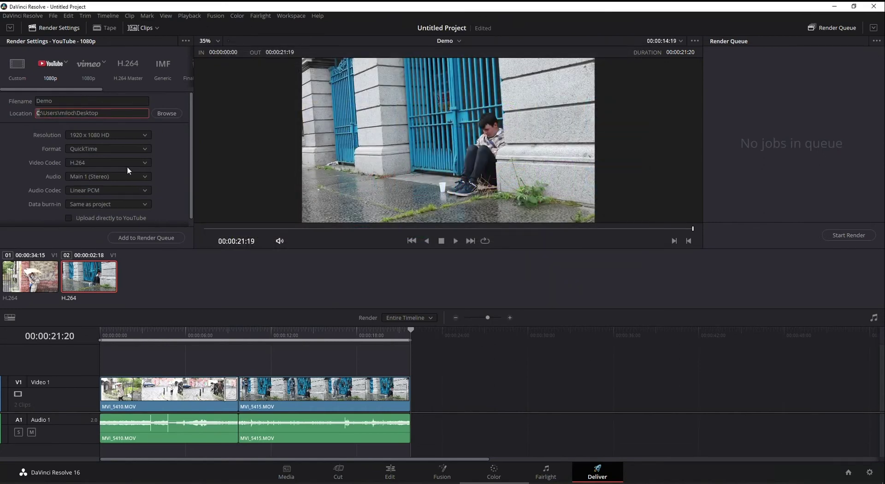
Step: Queue the Demo render job and start rendering it to Demo.mov on the Desktop
scroll(123, 163, "down", 1)
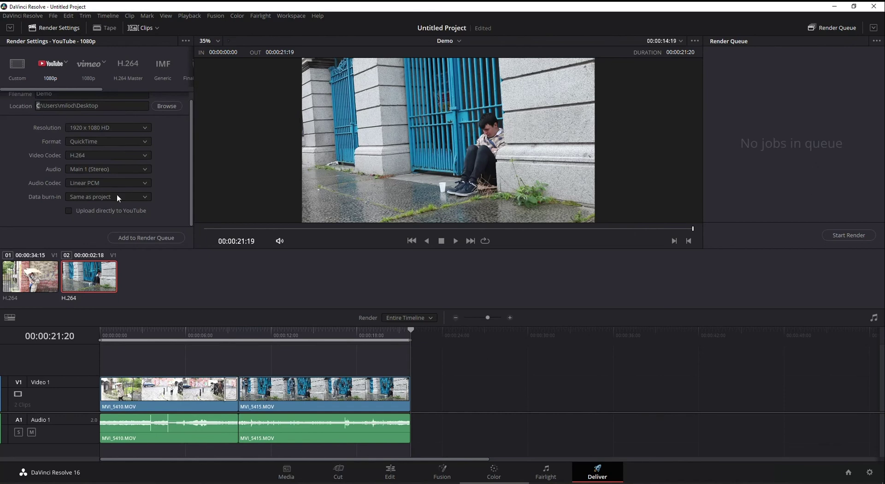
left_click(139, 237)
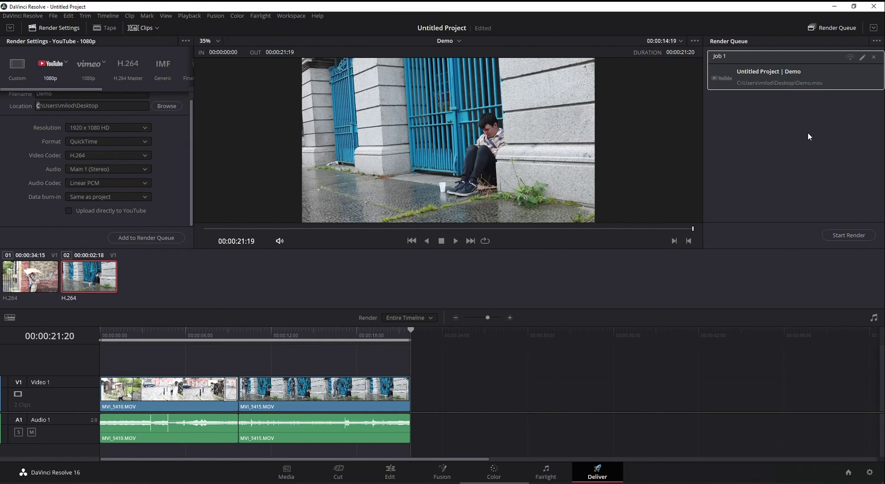
left_click(845, 240)
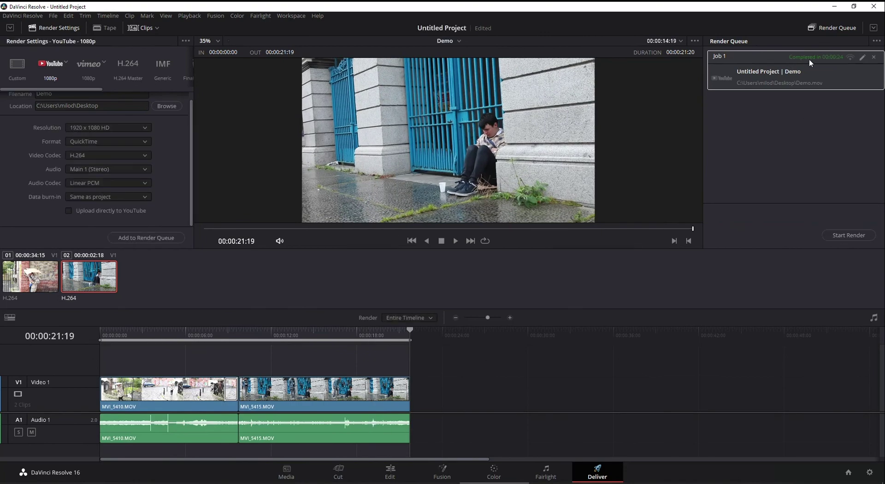
left_click(834, 7)
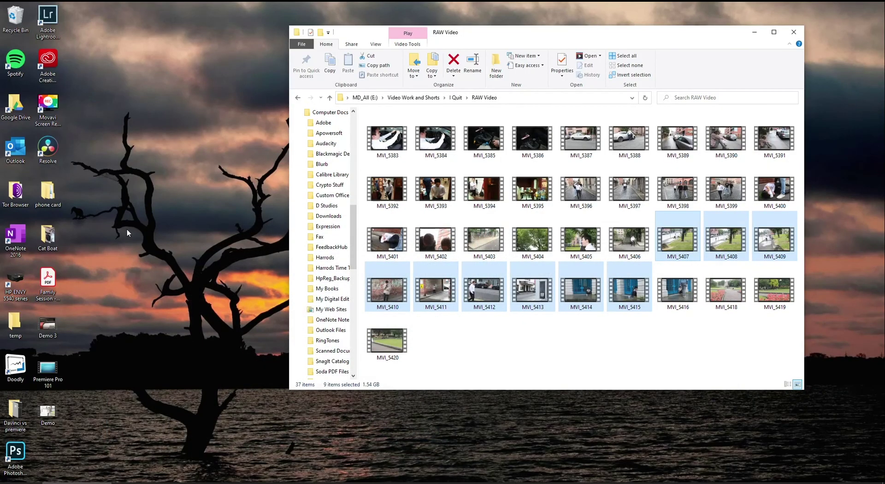
left_click(46, 412)
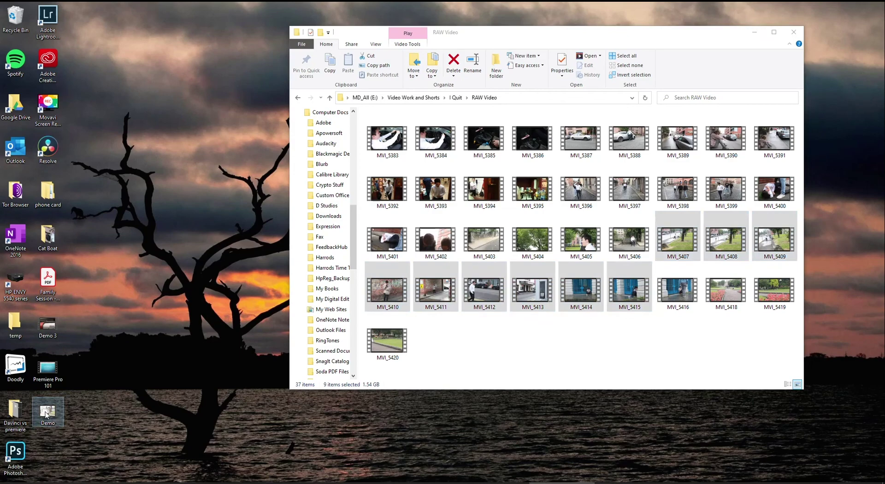
double_click(46, 412)
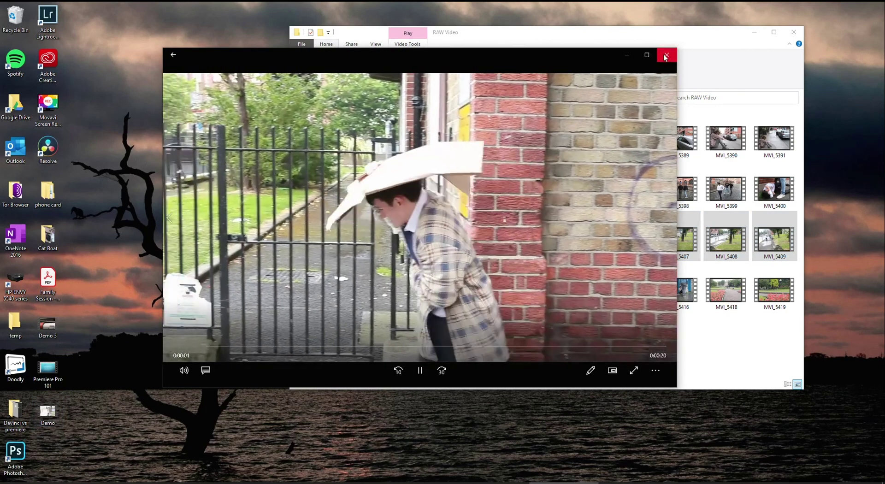
left_click(665, 55)
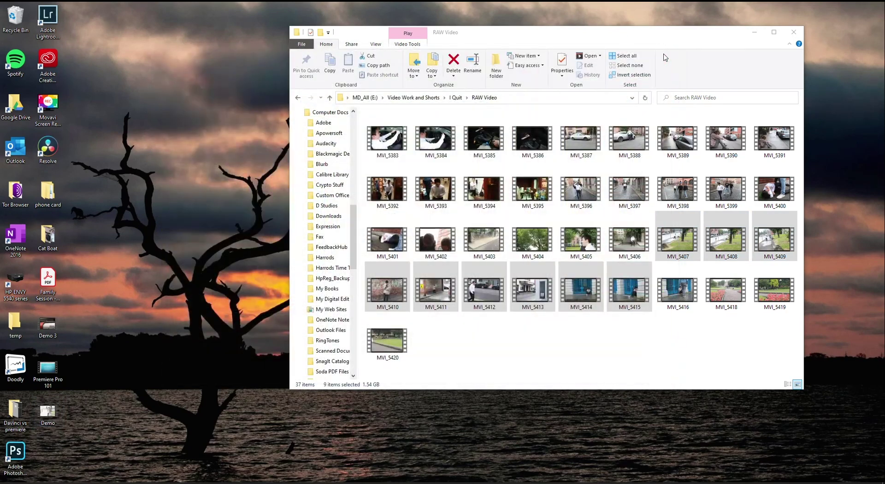